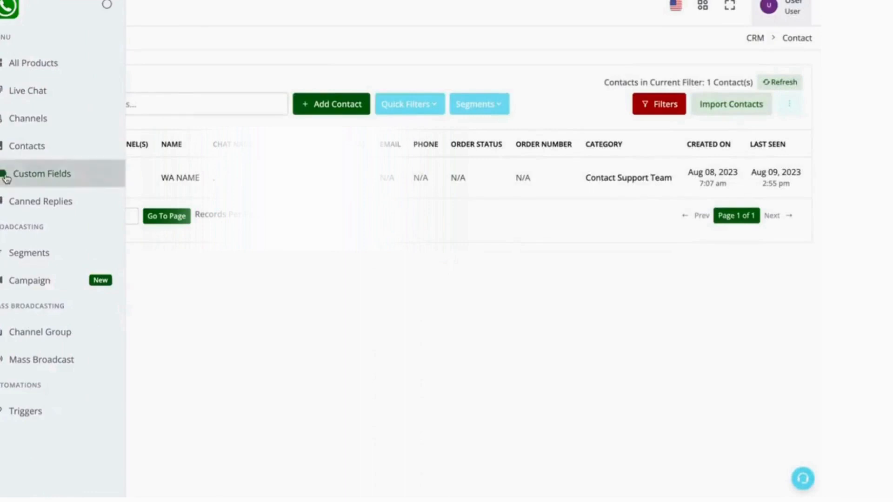
Open the CRM's custom fields list and look over the existing fields.
click(7, 176)
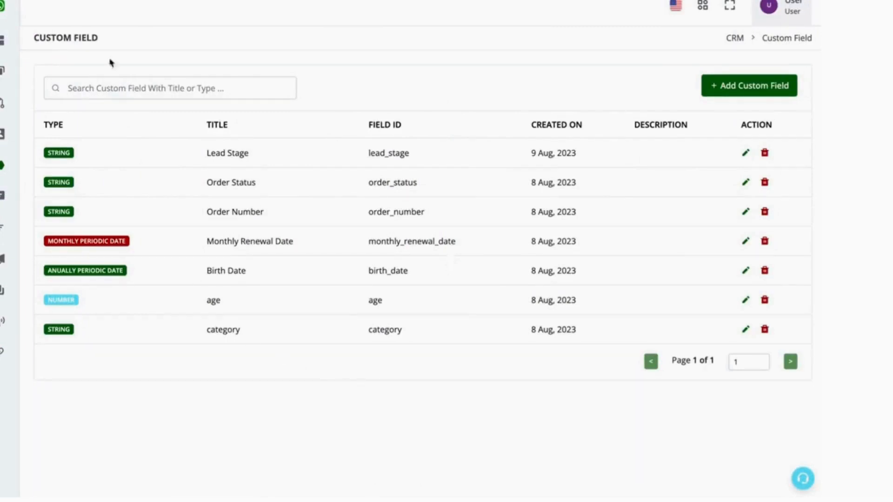
triple_click(65, 39)
click(247, 72)
double_click(234, 333)
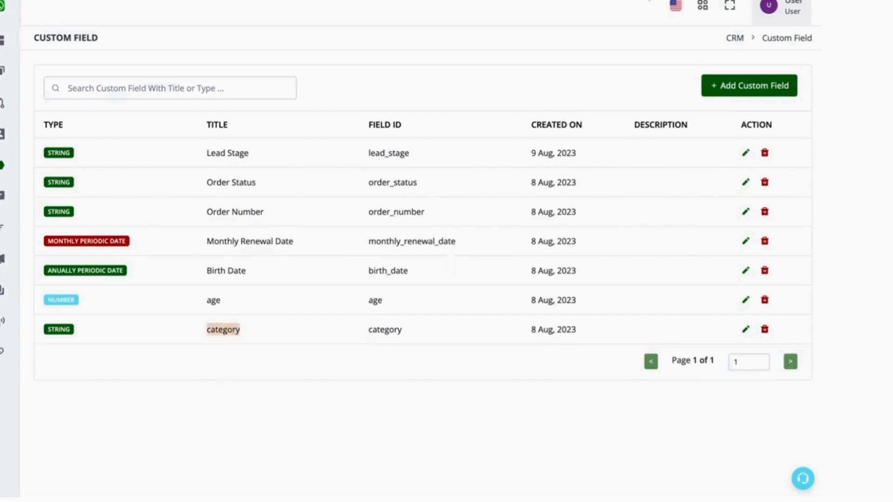
Add a new custom field titled City with the String field type and save it.
click(713, 82)
click(488, 155)
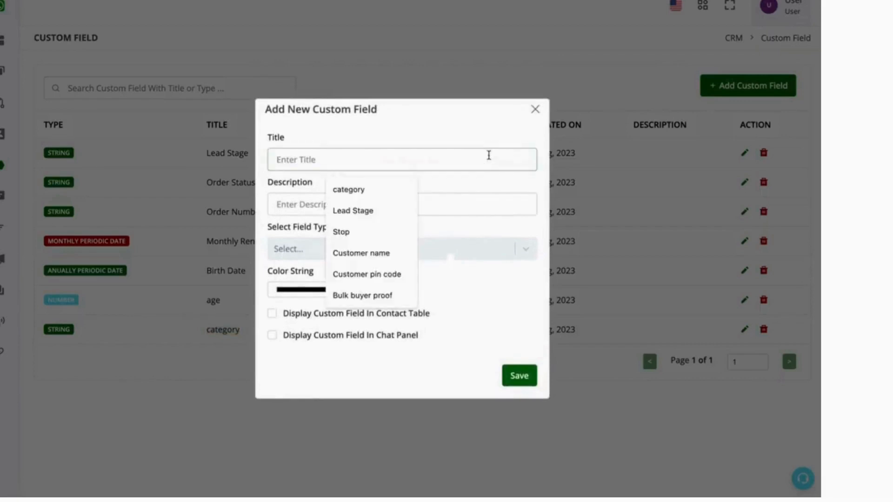
text(City)
click(485, 258)
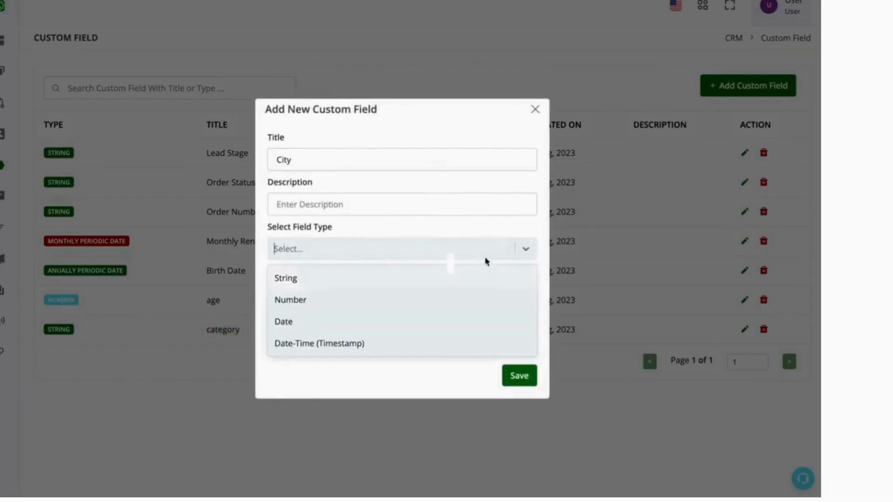
click(449, 277)
click(516, 376)
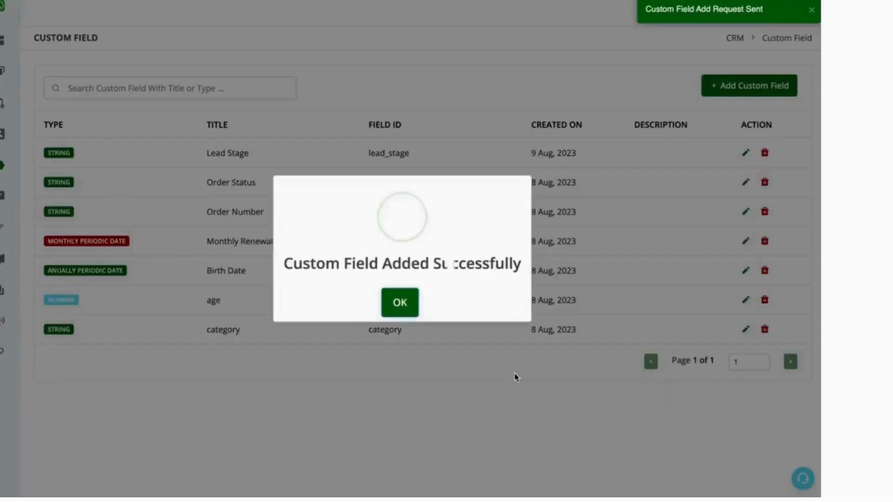
click(399, 303)
Add a new custom field titled Product Category with the String field type and save it.
click(757, 88)
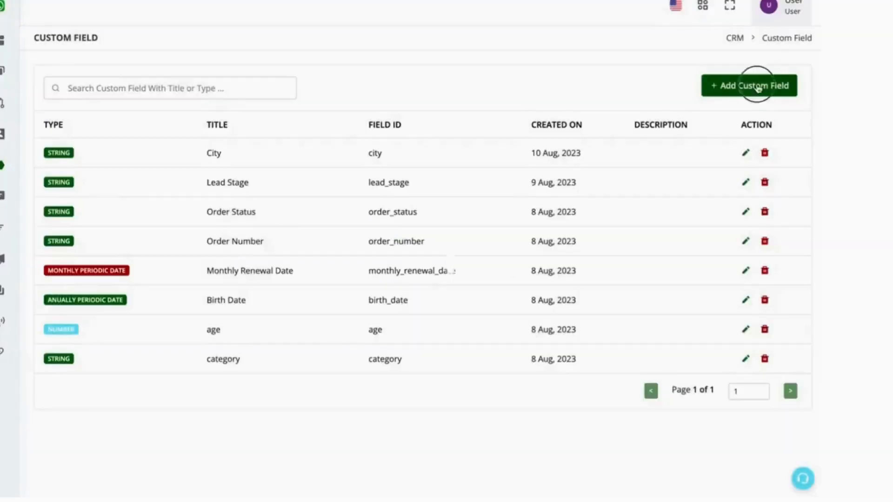
click(440, 154)
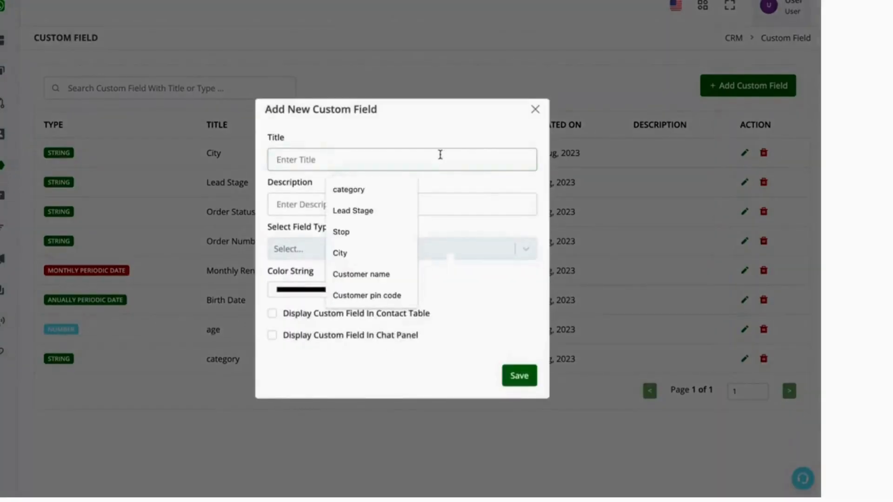
text(Product C)
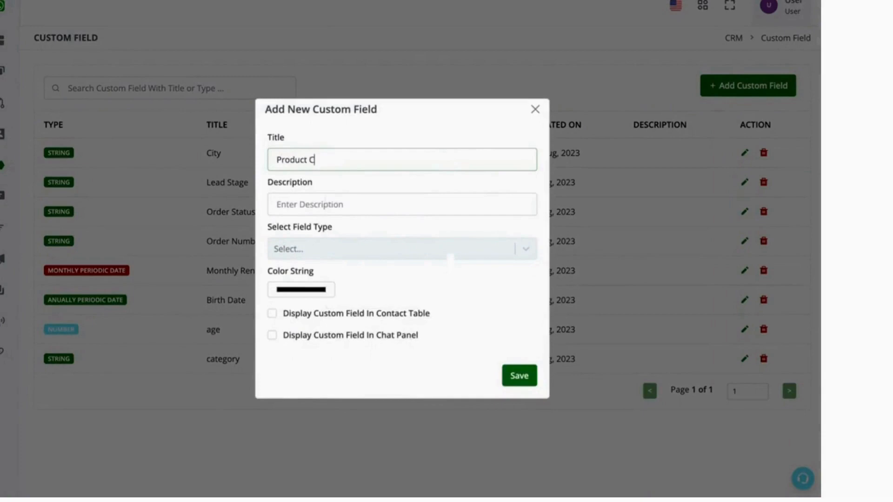
text(ategory)
click(407, 251)
click(400, 277)
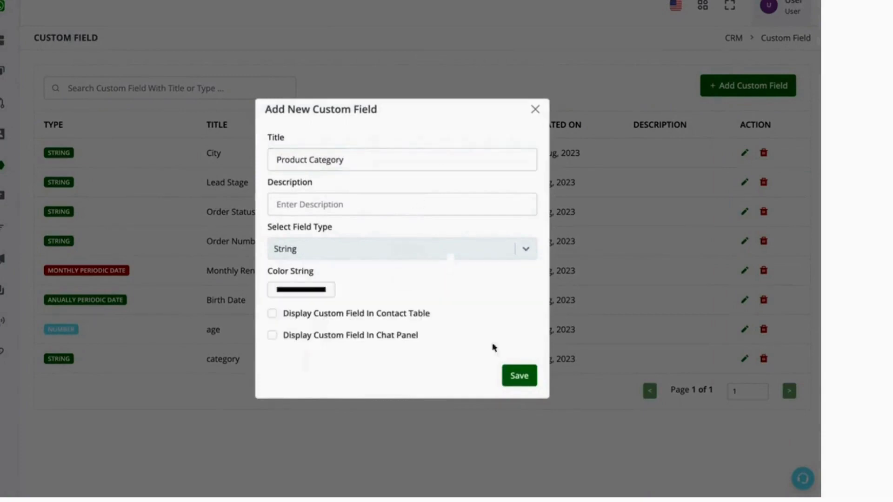
click(527, 382)
click(397, 302)
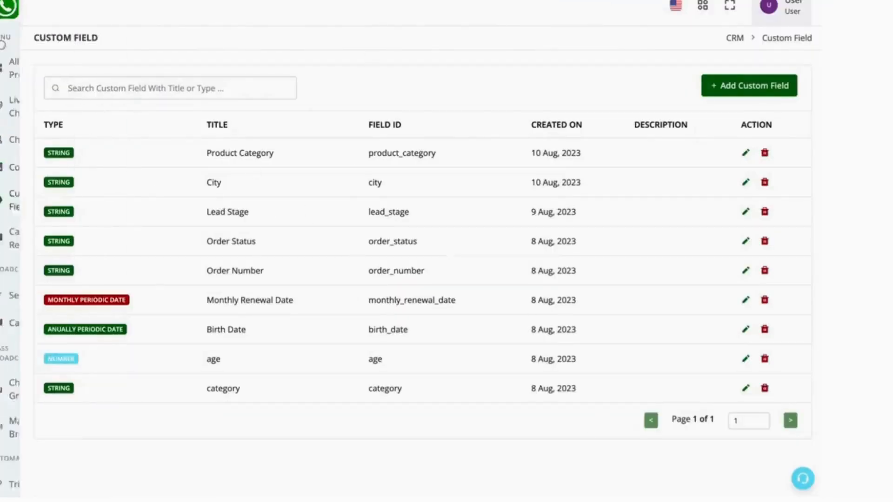
Go to the Bot Builder's workflow list, create a new botflow and rename it.
click(37, 63)
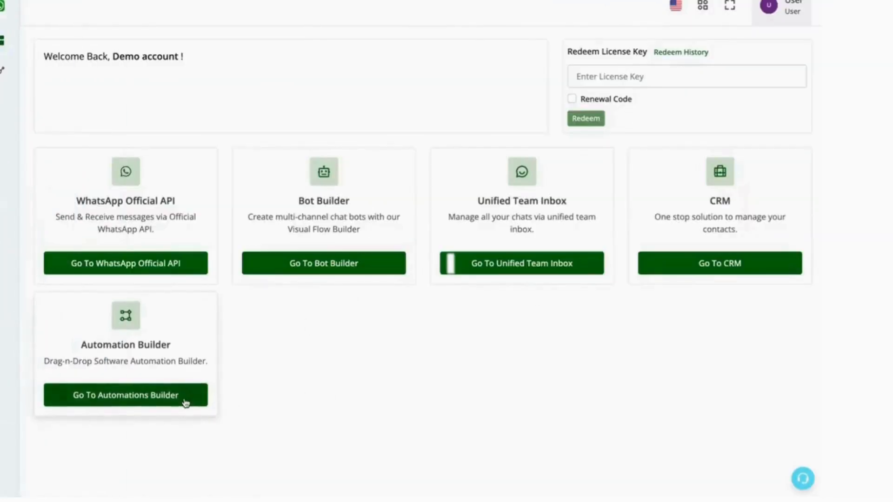
click(184, 401)
click(21, 74)
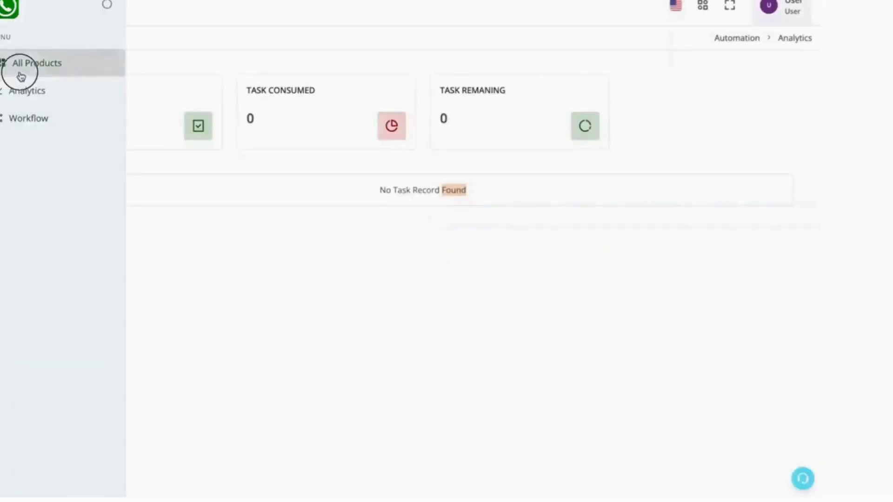
click(356, 271)
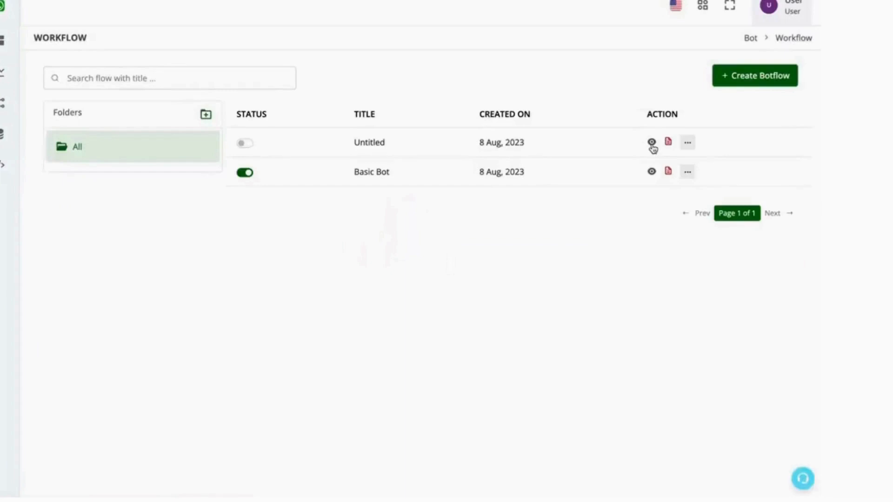
click(739, 80)
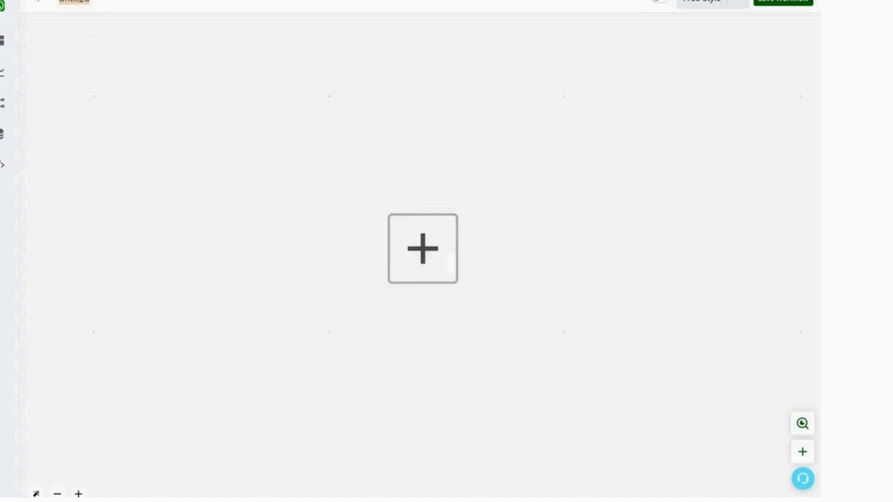
text(Bus)
Add a WhatsApp Chat Bot trigger of type Message Match Keyword Condition to the empty canvas.
click(450, 254)
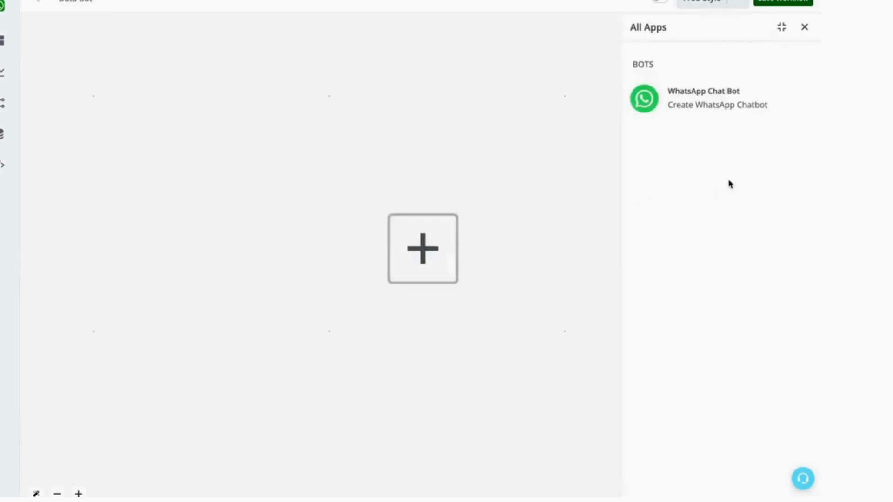
click(697, 112)
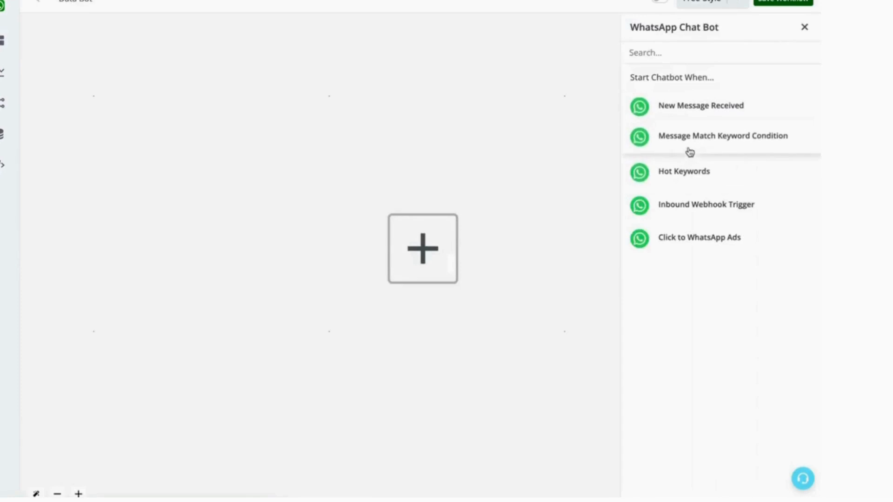
click(732, 144)
click(727, 115)
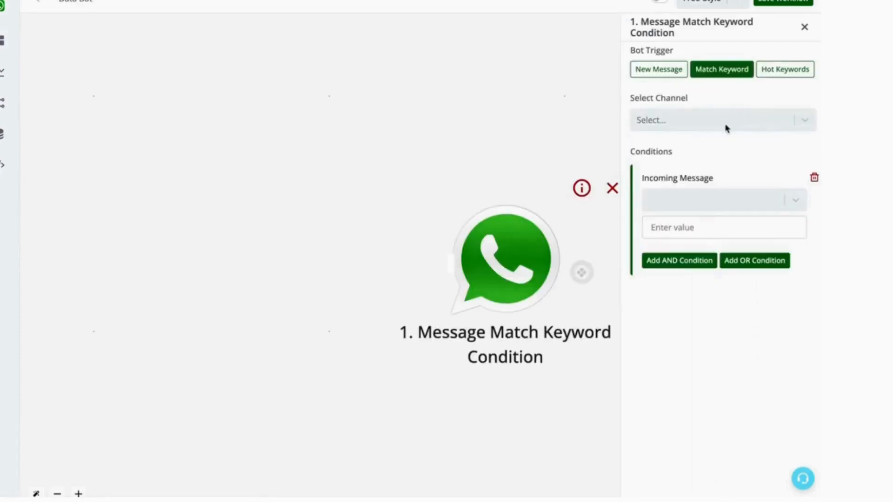
Set the trigger to Channel #1 with the condition incoming message is "Interest" and save it.
click(724, 122)
click(727, 149)
click(723, 200)
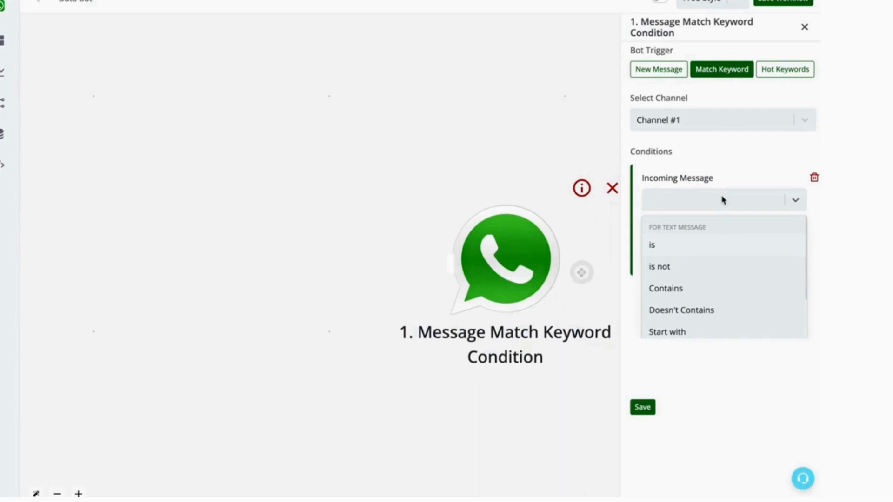
click(691, 248)
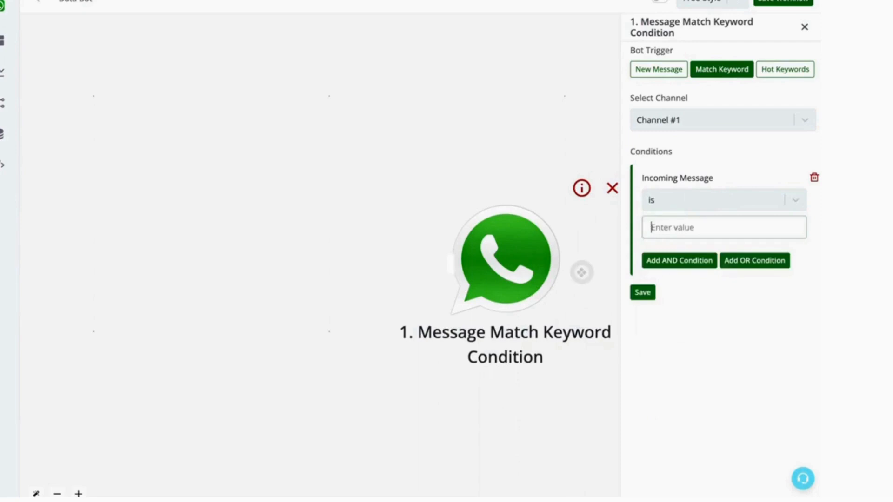
text(Interested)
click(644, 294)
Add a Send Message action connected after the keyword trigger.
click(580, 273)
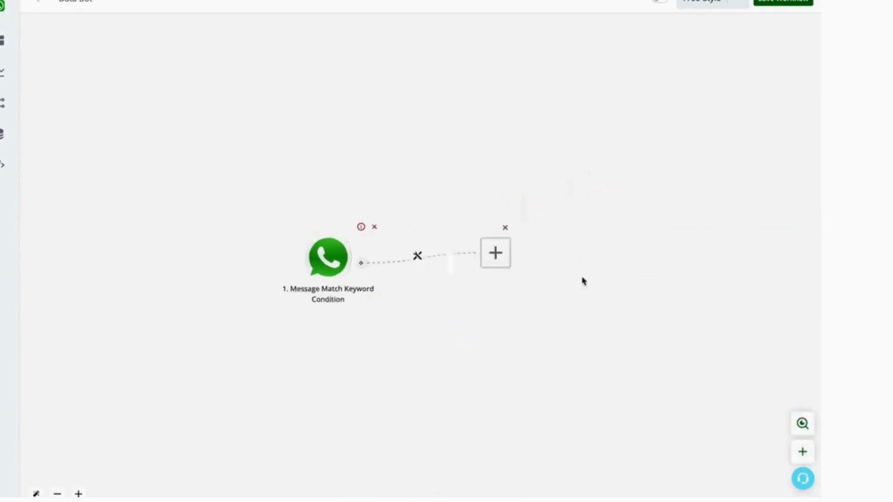
click(400, 257)
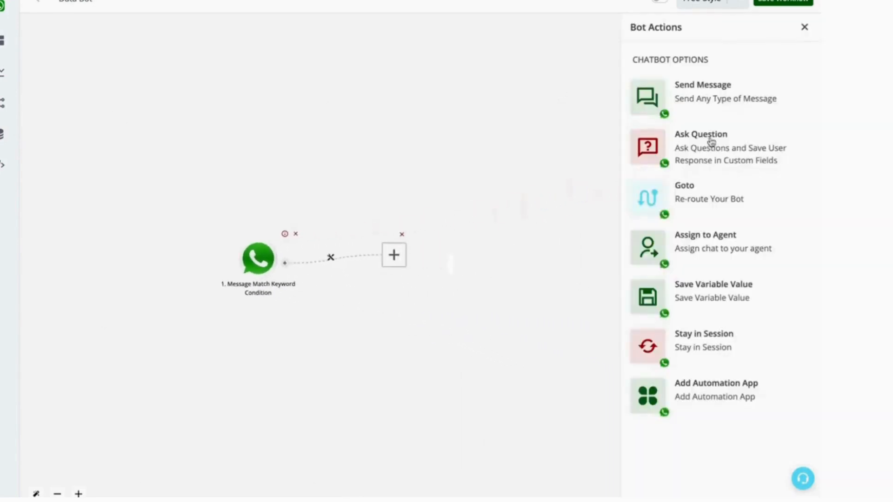
click(750, 105)
click(741, 84)
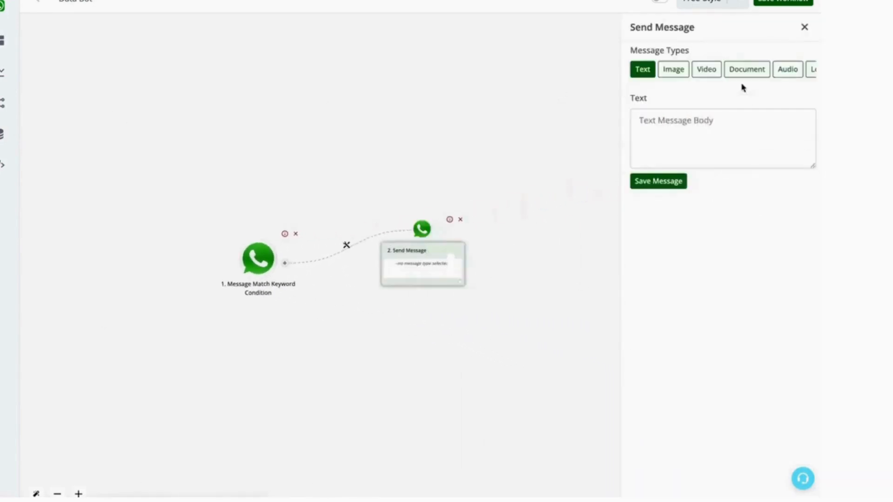
Start the text message with "Hello ", insert the name custom field, and add a comma and line break.
click(697, 125)
text(Hello)
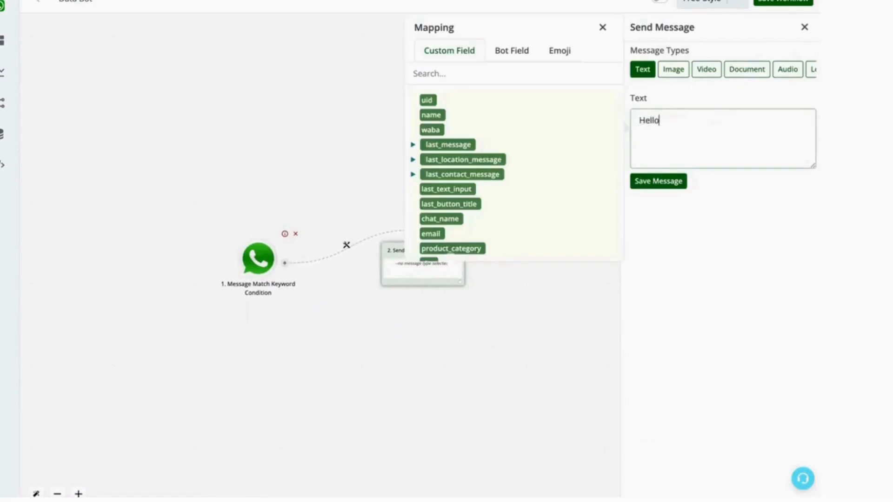
click(431, 115)
click(737, 161)
text(,)
key(Return)
Continue the message with "Thanks for your interest." and "kindly let us know the below".
text(Thanls for)
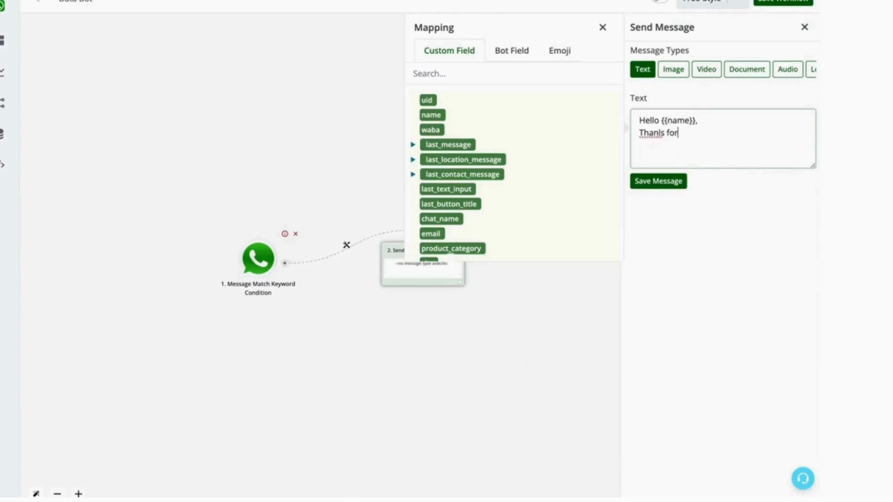
key(BackSpace)
key(BackSpace)
key(BackSpace)
key(BackSpace)
key(BackSpace)
text(ks for your inter)
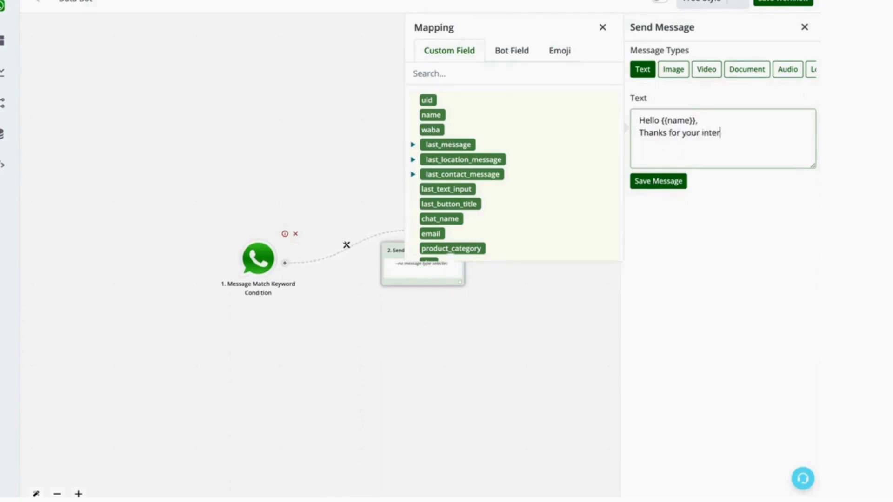
text(es)
text(io)
key(BackSpace)
text(kindly let us know )
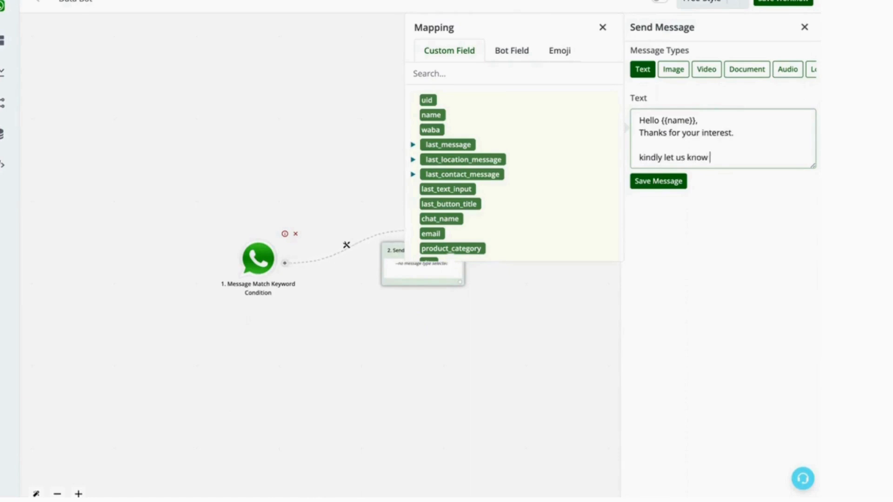
text(the below details s)
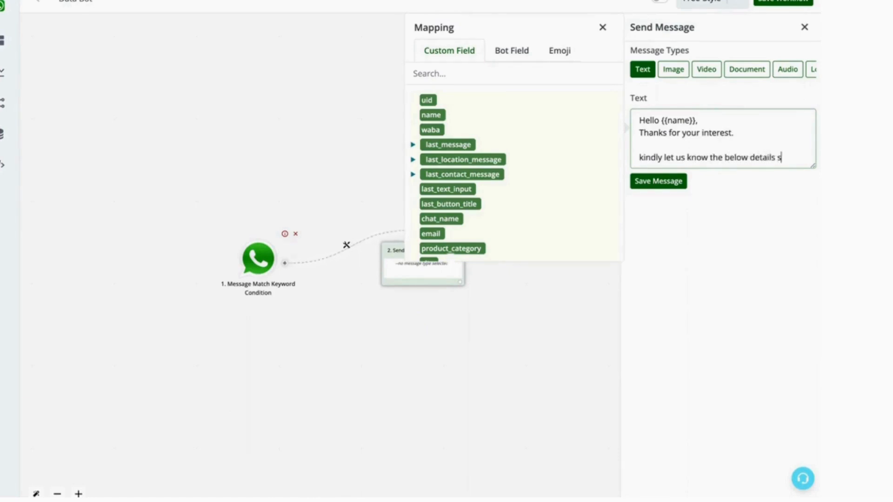
text(o our sales)
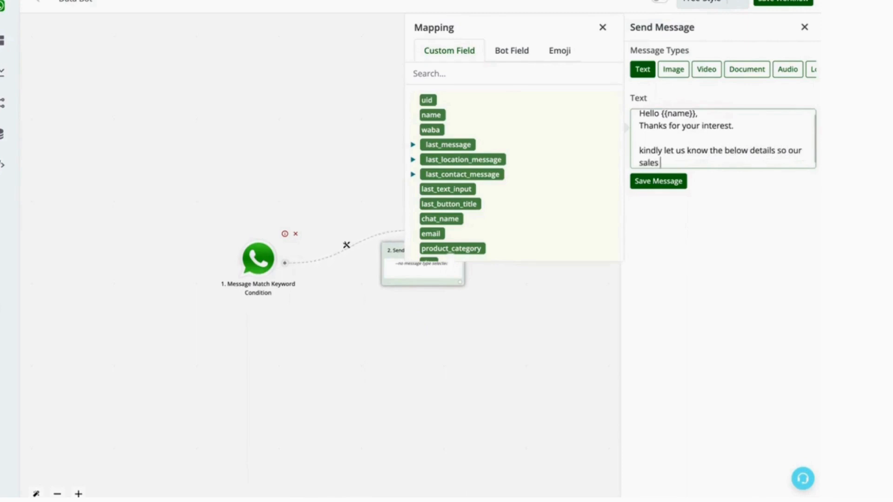
text( team can get in touch wit)
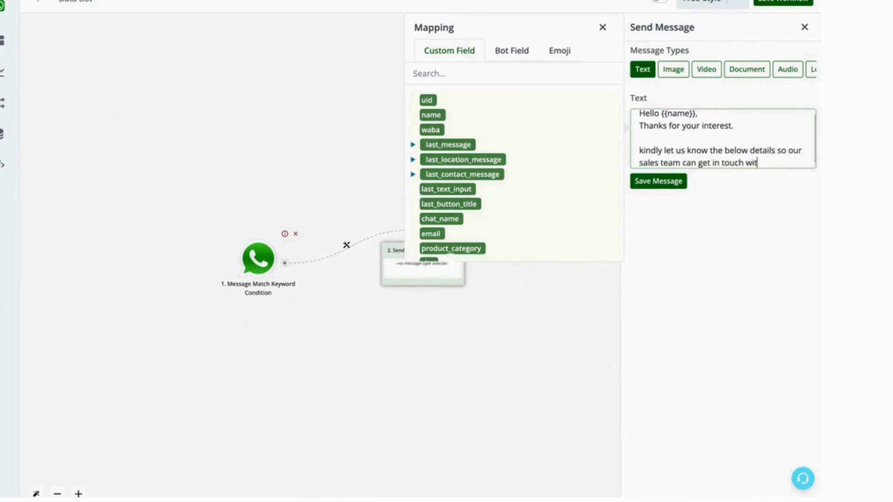
text(h you)
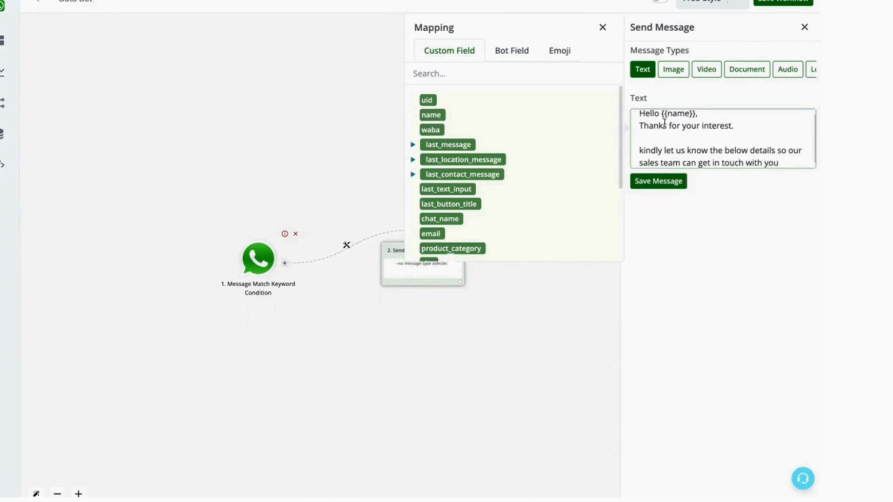
Finish the message with "details so our sales team can get in touch with you" and save it.
click(690, 114)
drag(690, 115, 663, 121)
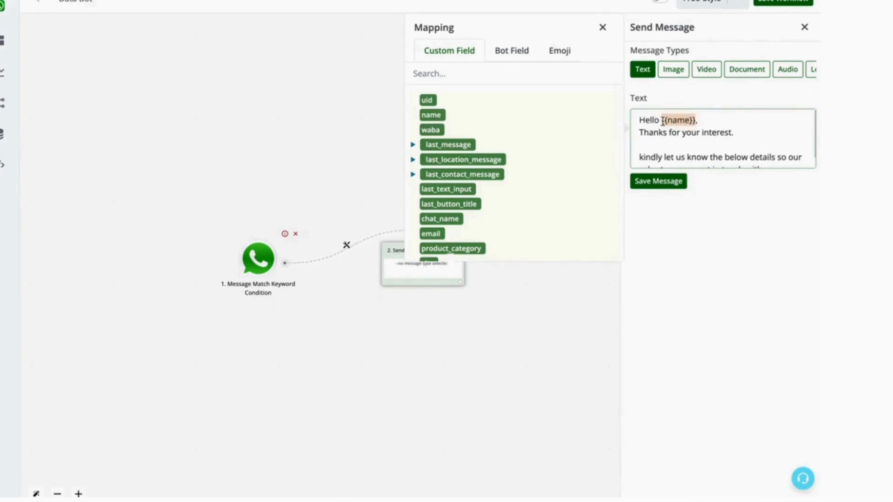
click(656, 182)
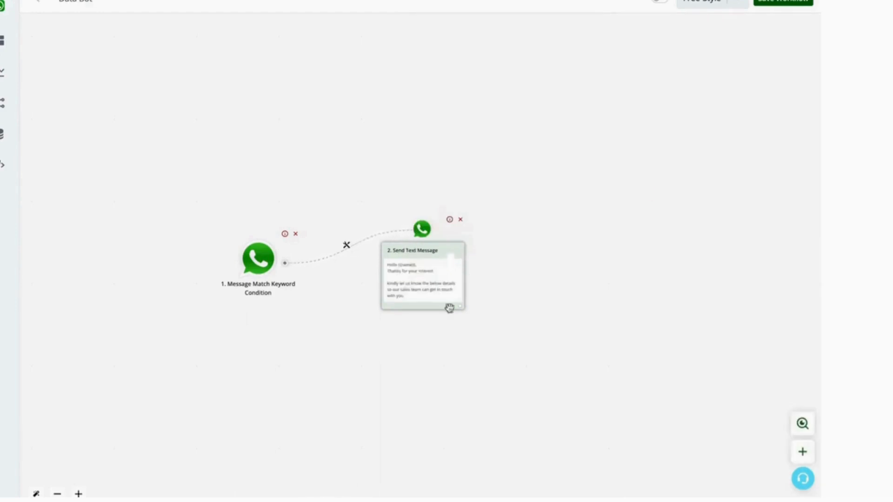
Add an Ask Question action connected after the Send Text Message node.
click(460, 307)
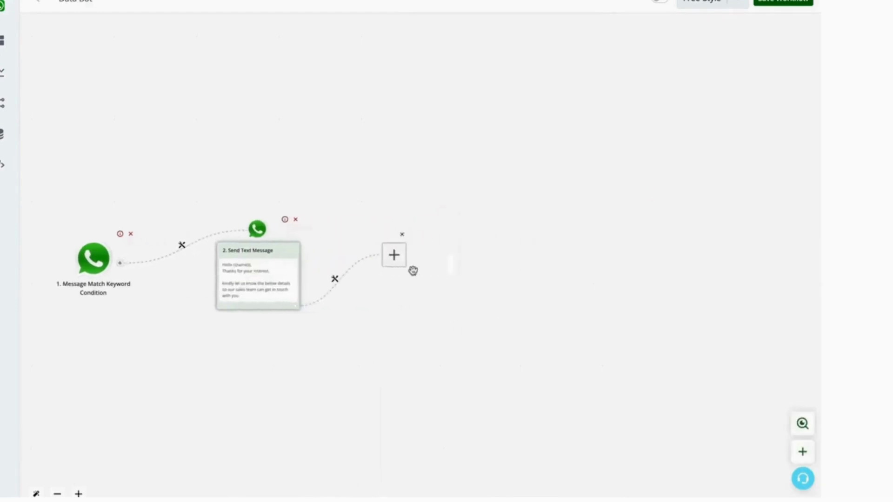
click(398, 256)
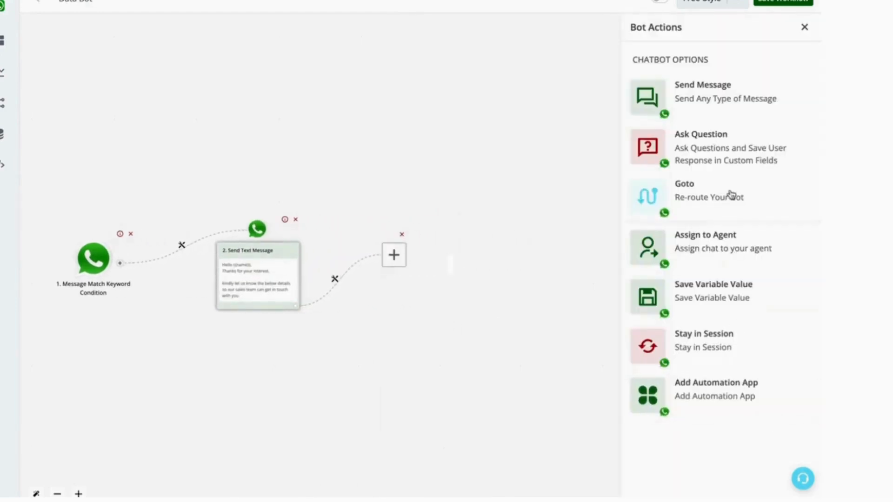
click(705, 152)
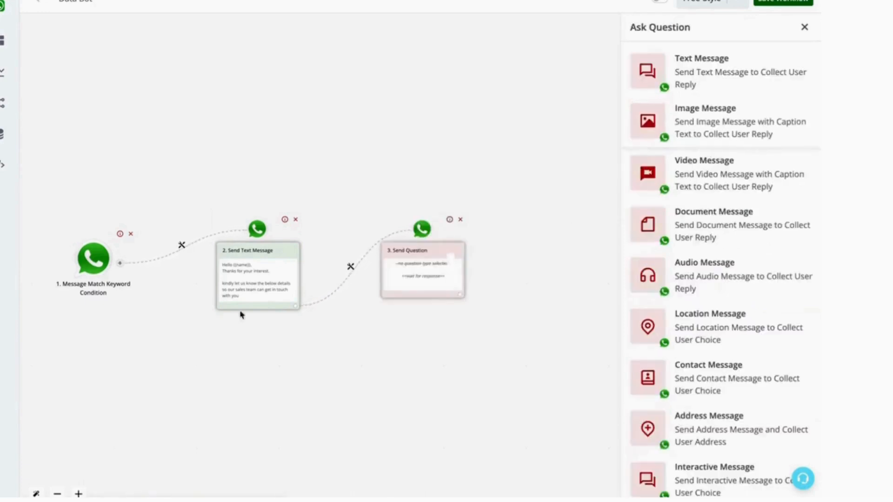
Choose a text-message question and enter "Let us know your city ?" as its text.
drag(251, 351, 316, 337)
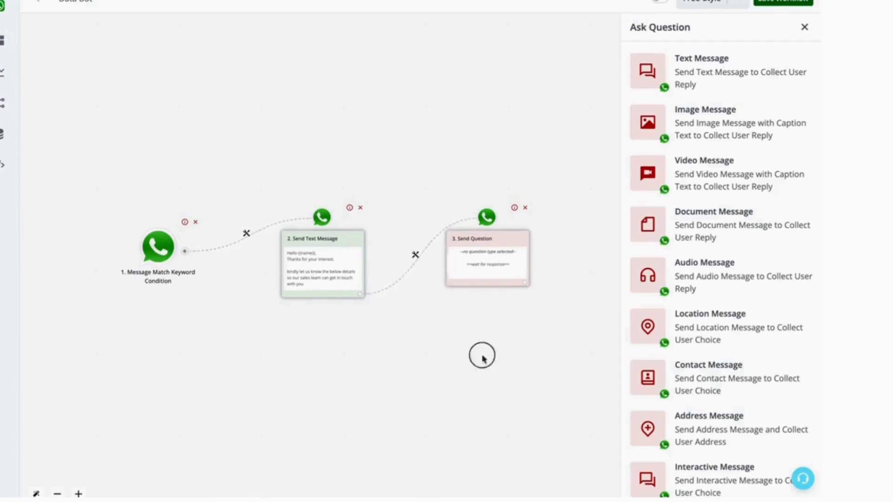
drag(481, 354, 411, 350)
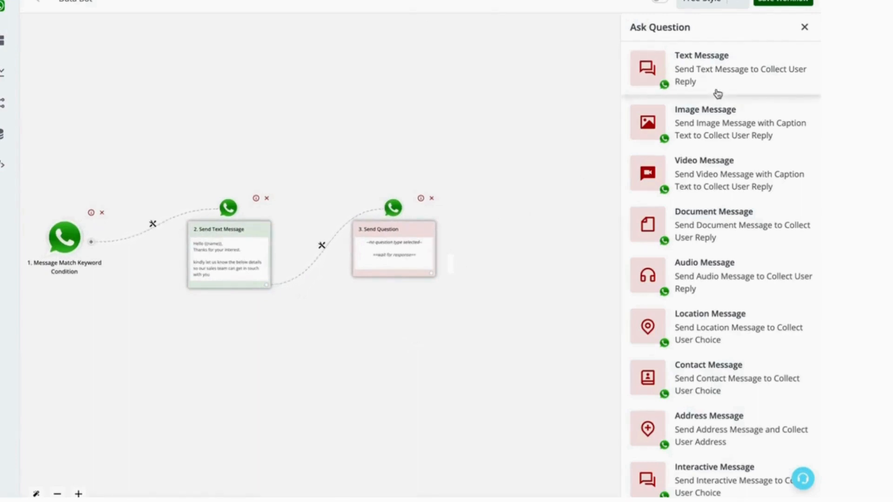
click(696, 69)
click(691, 146)
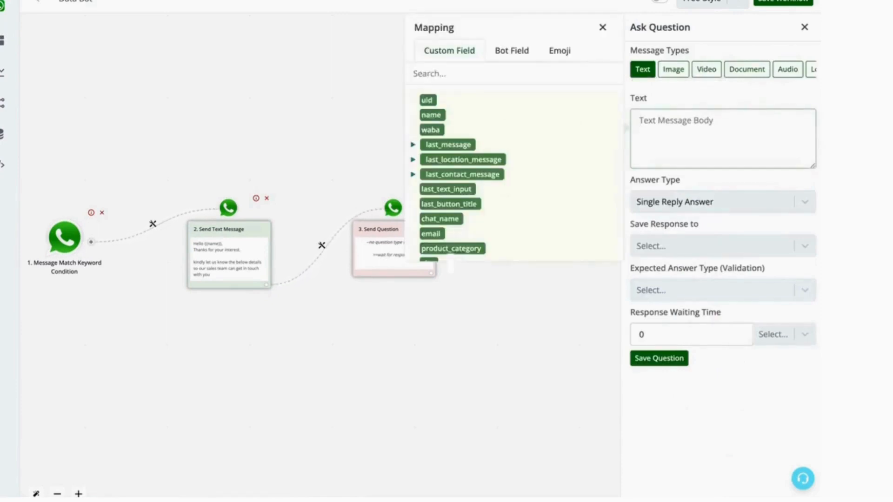
text(Let us know your city ?)
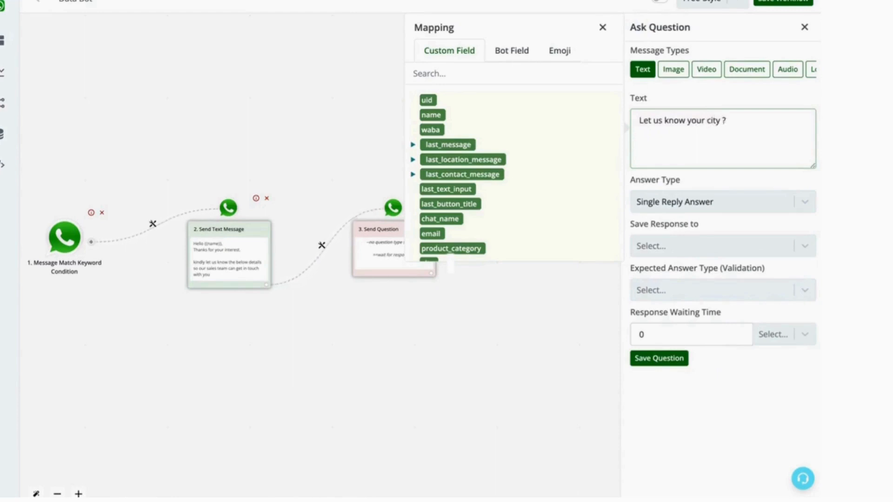
Save the response to the City field and set the expected answer type to Text.
click(639, 224)
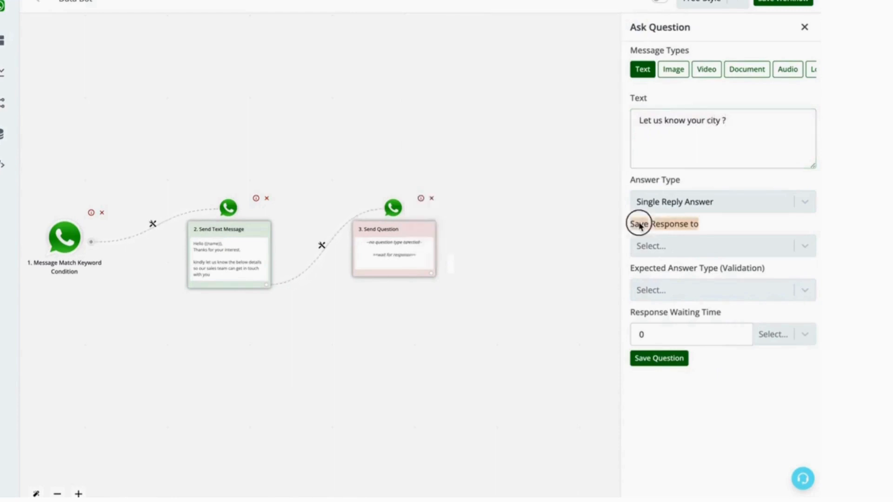
click(710, 243)
click(672, 341)
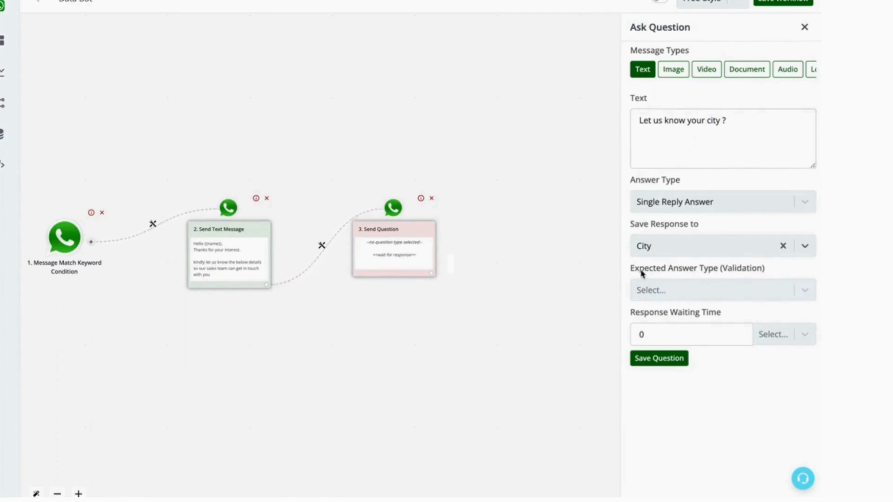
drag(640, 269, 724, 274)
click(712, 288)
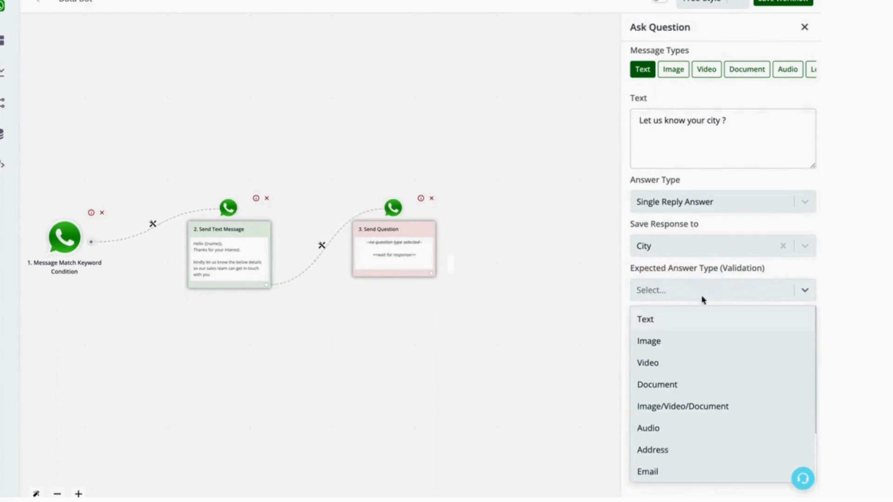
click(670, 319)
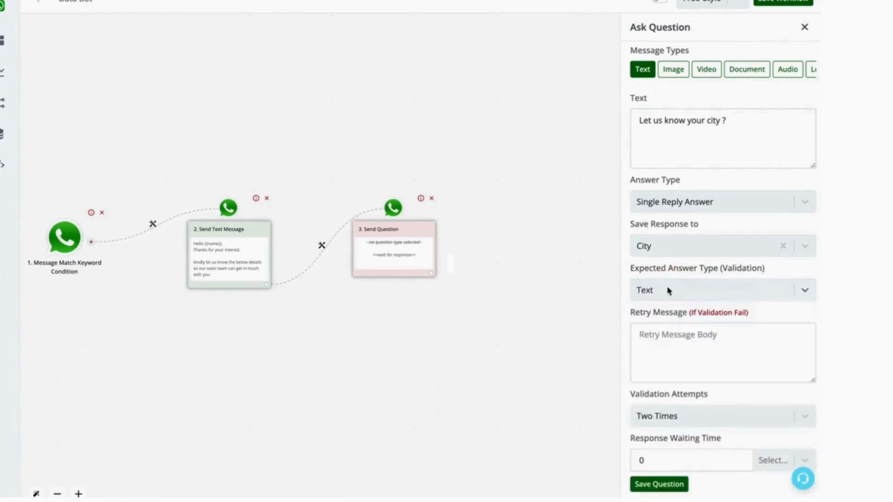
Enter "Kindly enter in text format only" as the retry message for failed validation.
click(660, 346)
click(602, 242)
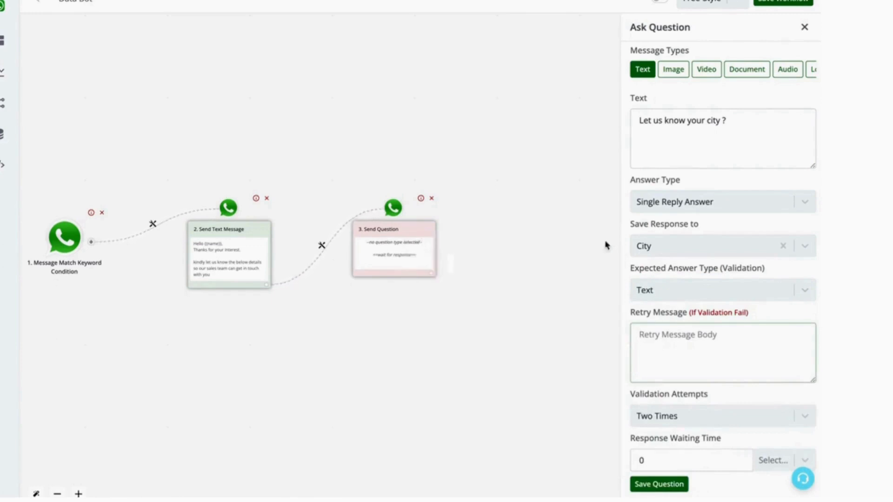
click(651, 351)
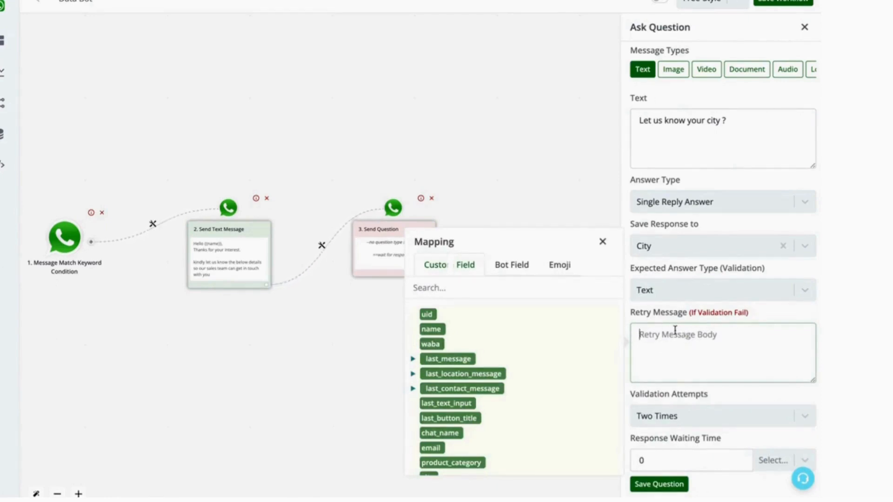
text(Kindly enter in text forma)
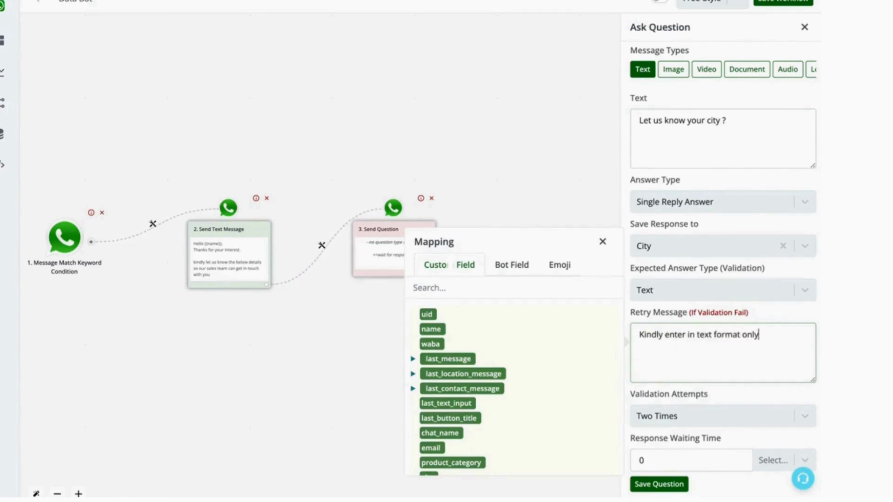
text(t only)
Set validation attempts to Four Times and the response waiting time to 12 hours, then save the question.
click(681, 415)
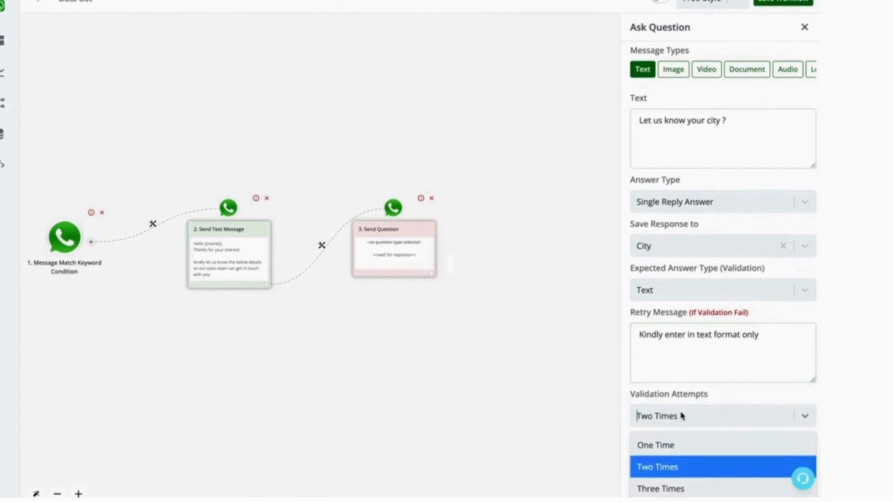
click(675, 501)
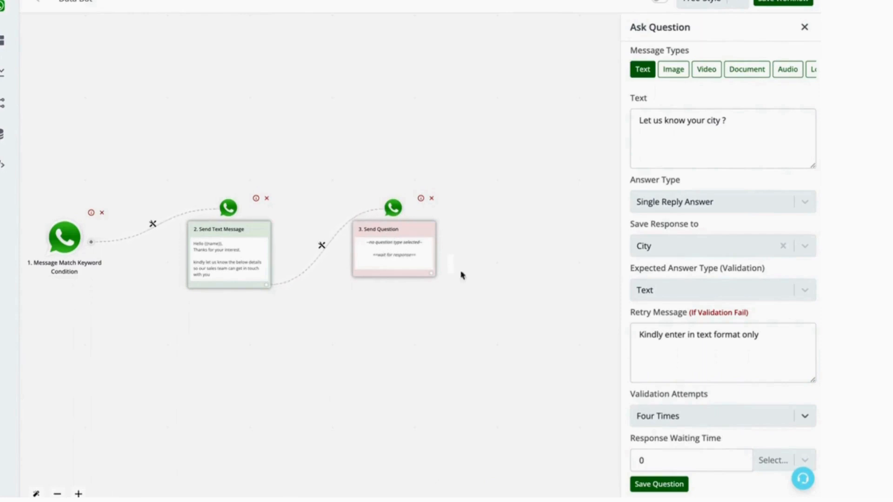
click(777, 461)
click(777, 431)
click(720, 457)
double_click(720, 457)
text(12)
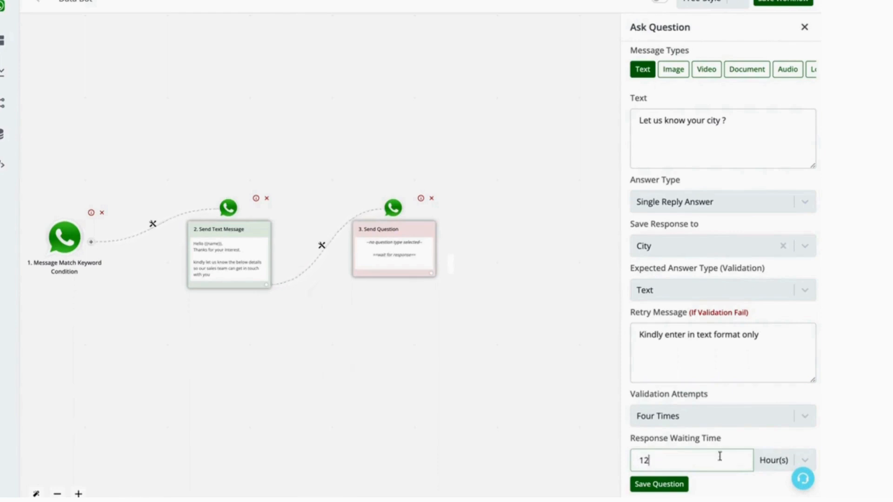
click(670, 488)
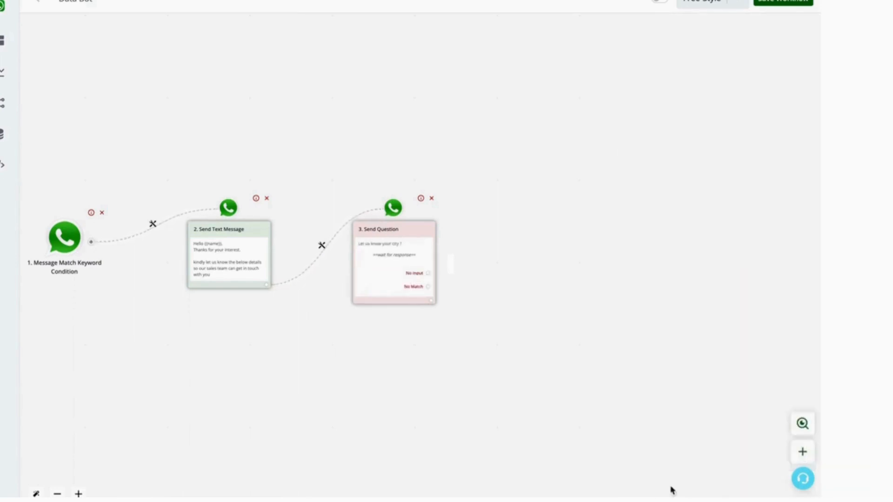
Add another Ask Question action connected after the city question node.
click(432, 302)
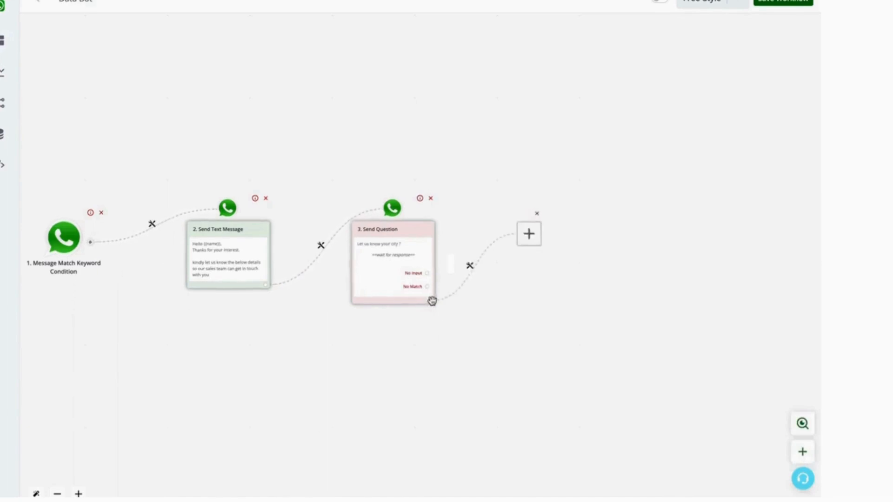
click(393, 254)
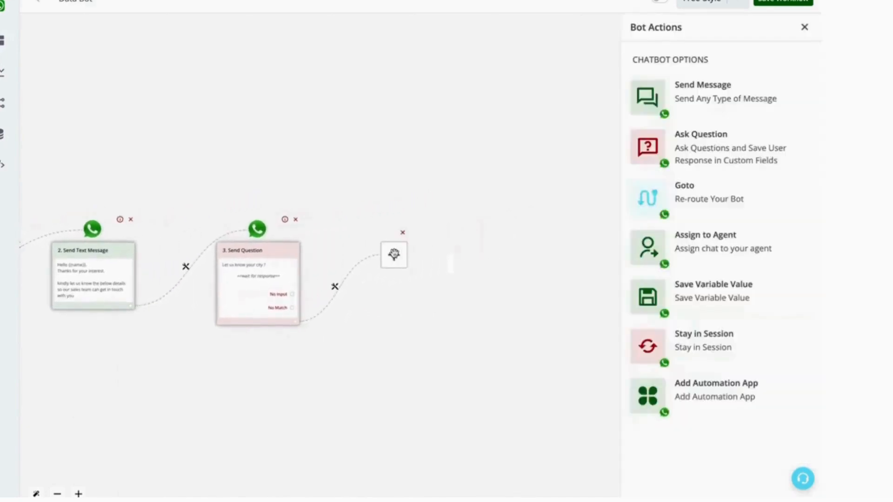
click(721, 140)
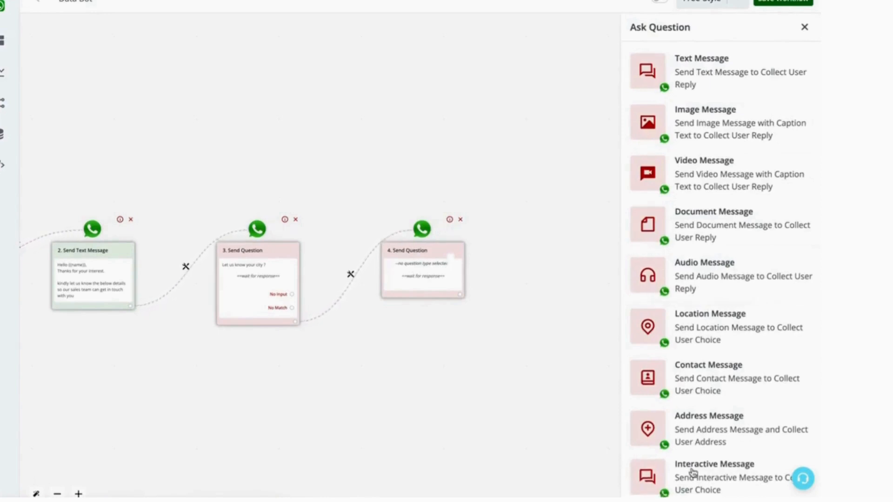
Choose an interactive message question with the body "Are your a Retailer or Wholesaler ?".
click(716, 483)
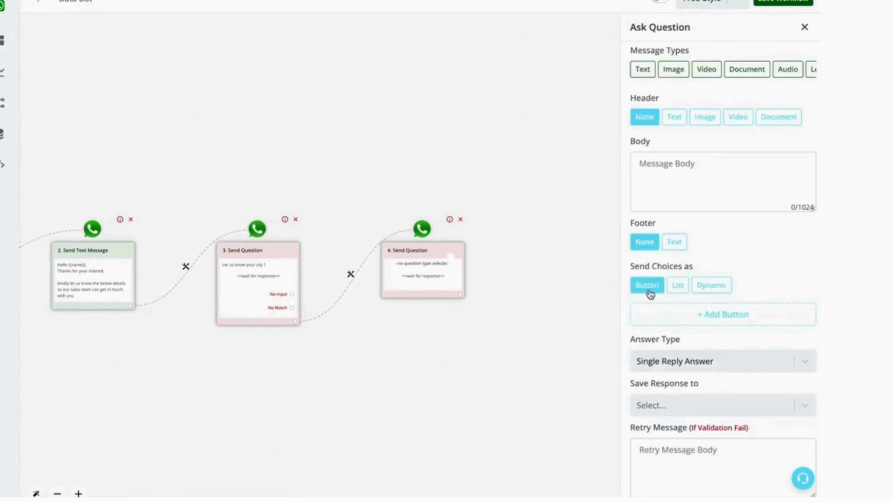
click(687, 183)
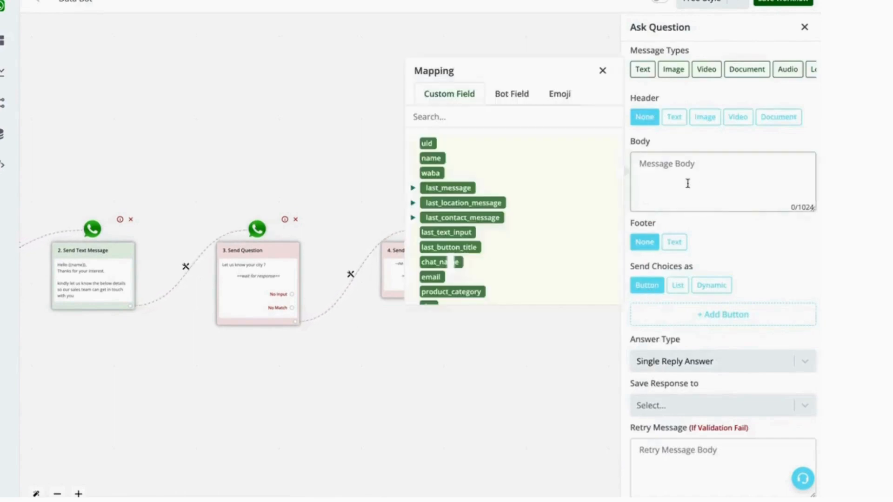
text(Are your a Retailer or )
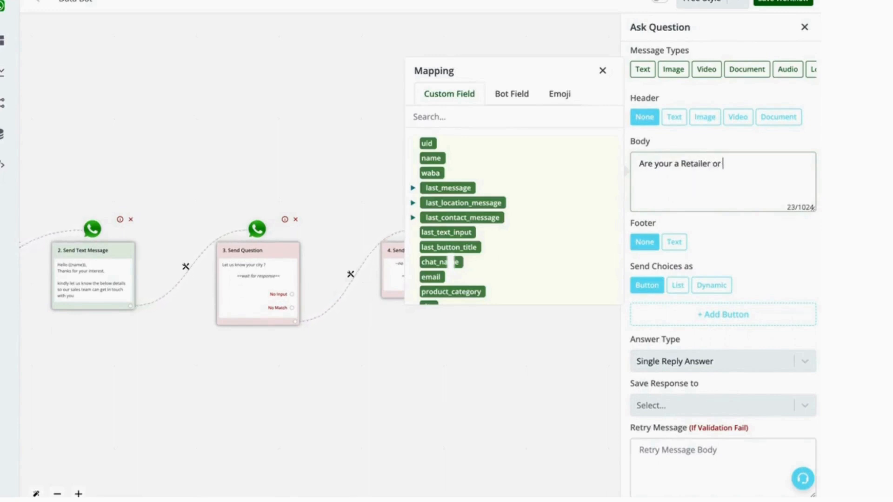
text(Wholesaler ?)
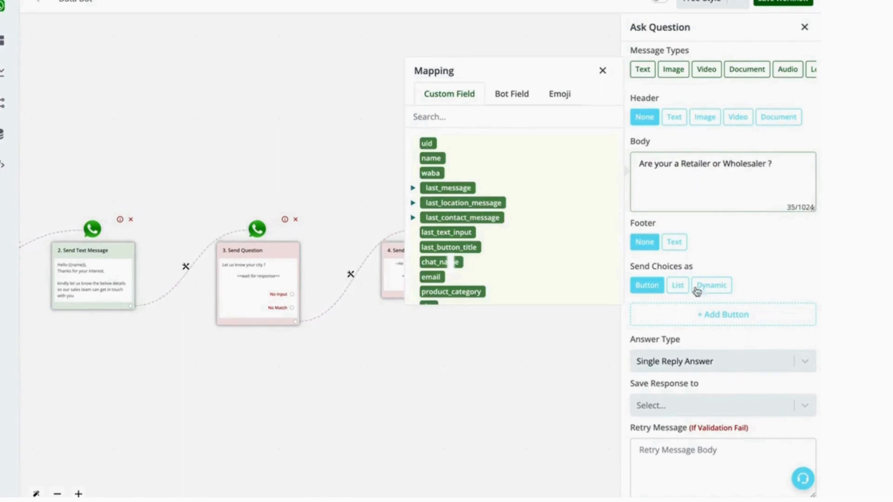
Add two choice buttons and label the first one Retailer.
click(693, 315)
click(687, 336)
click(714, 319)
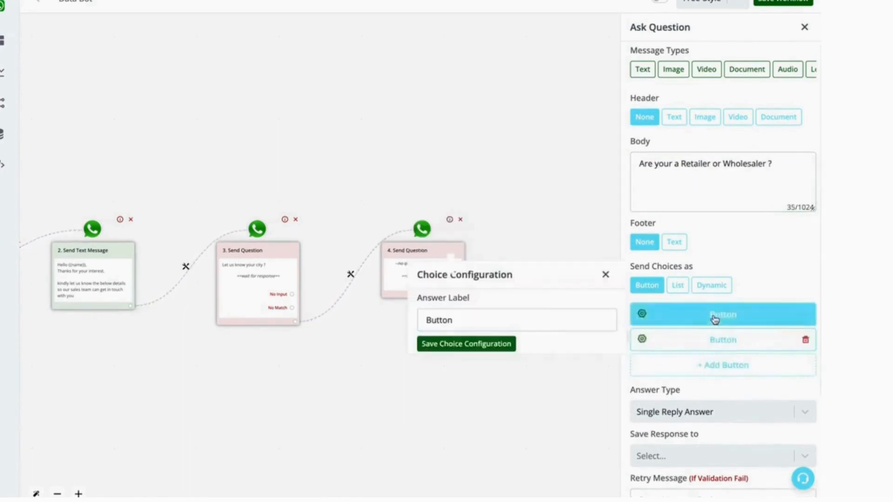
triple_click(532, 320)
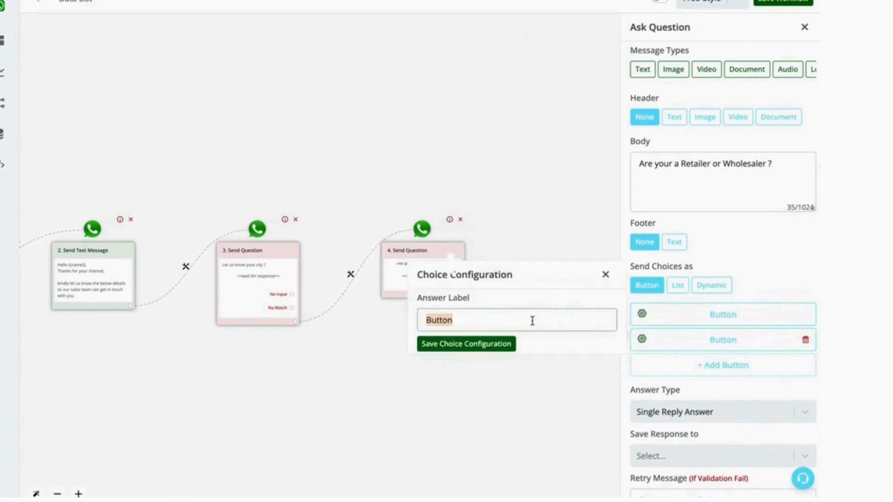
text(Retailer)
click(488, 344)
Label the second choice button Wholesaler.
click(672, 342)
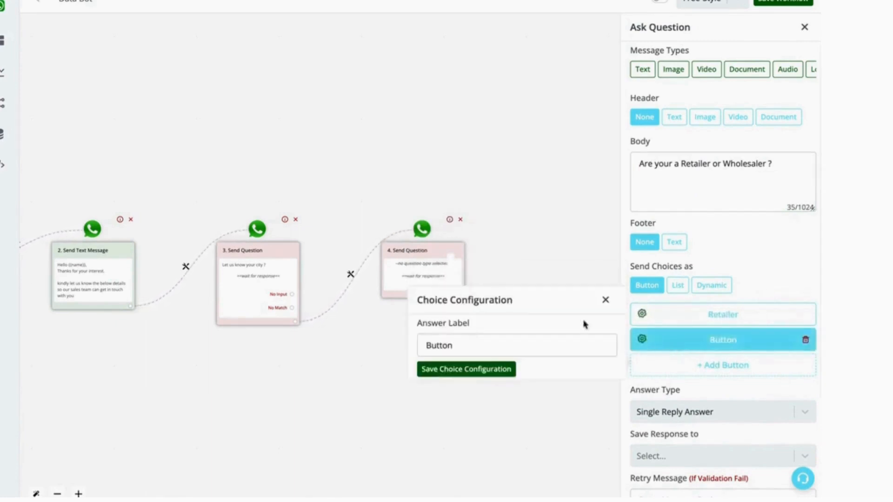
triple_click(511, 339)
text(Wholesaler)
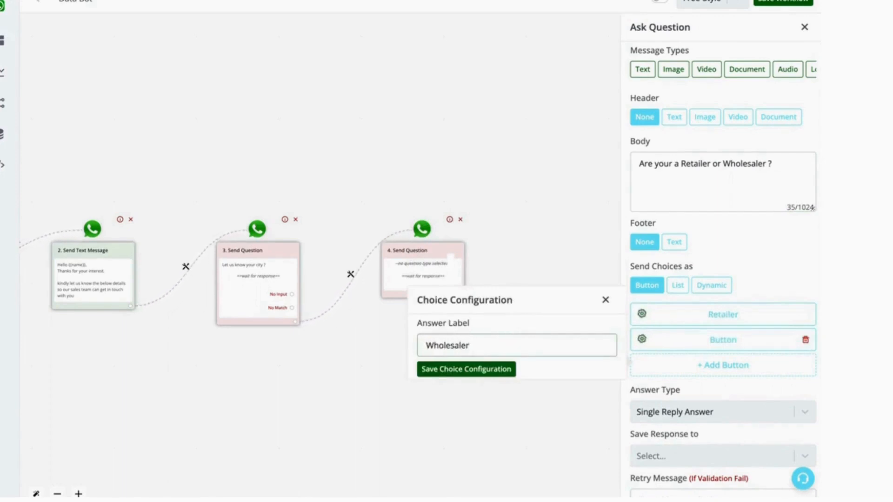
click(456, 371)
Save the interactive question's response to the category field.
scroll(733, 407, down, 3)
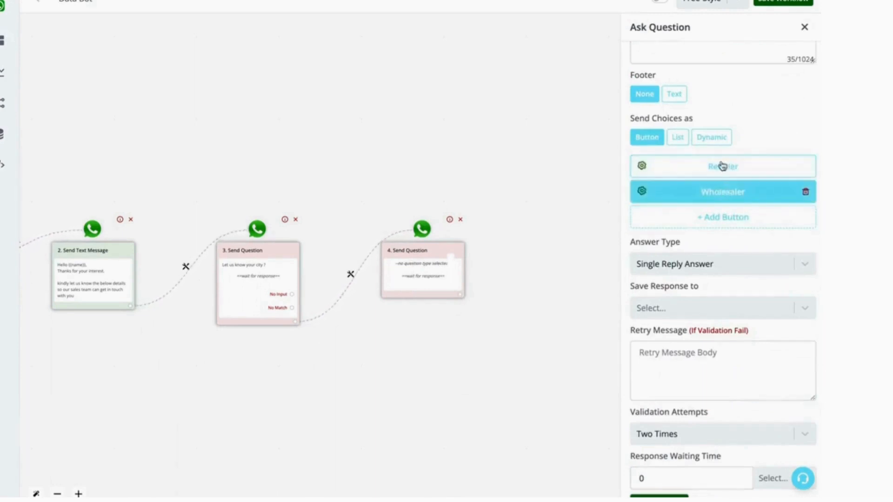
click(696, 311)
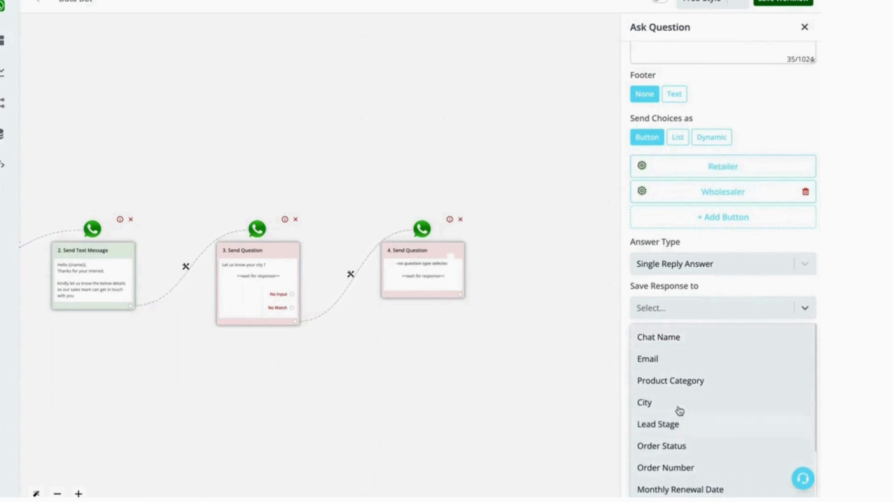
scroll(675, 405, down, 1)
scroll(674, 405, down, 3)
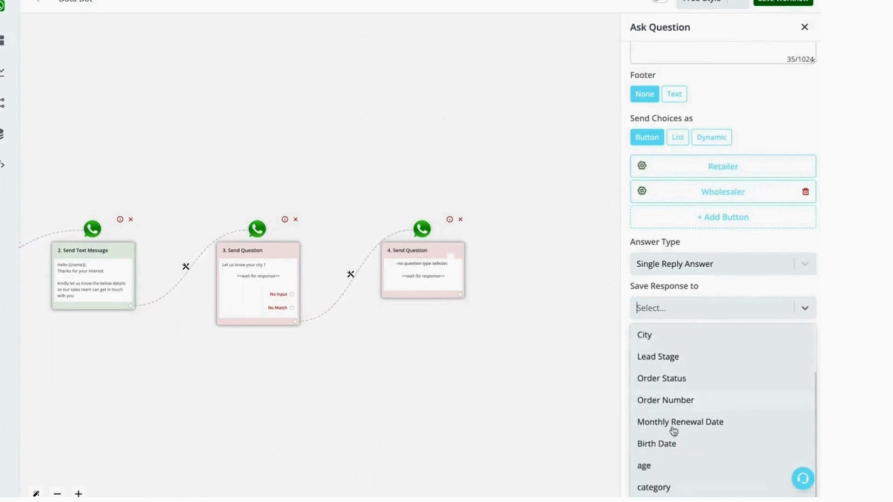
click(657, 487)
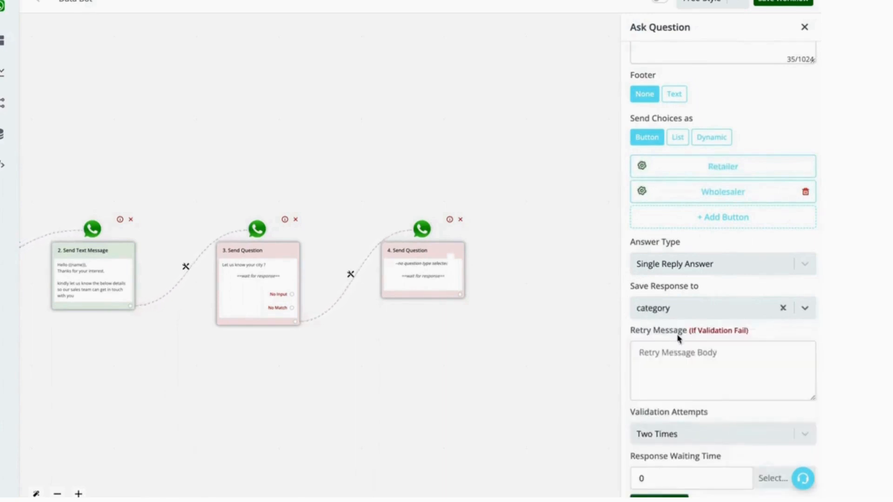
Save the Retailer or Wholesaler question's settings and close its editor.
click(687, 355)
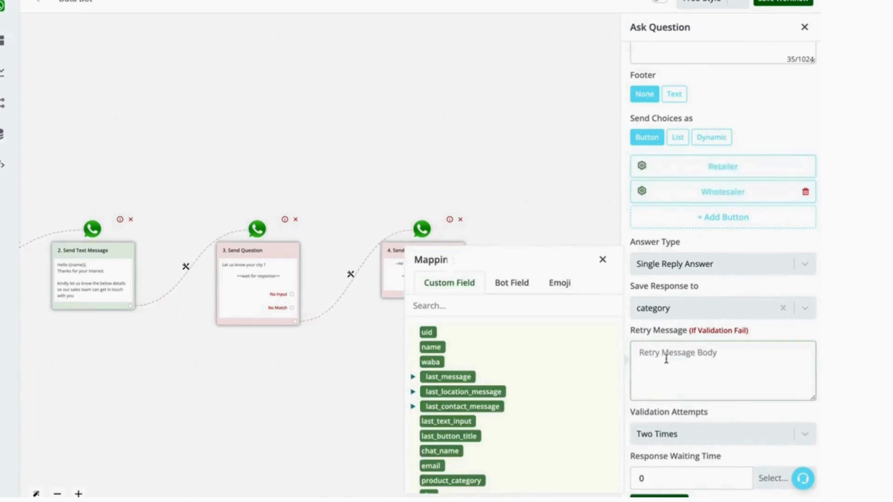
click(603, 259)
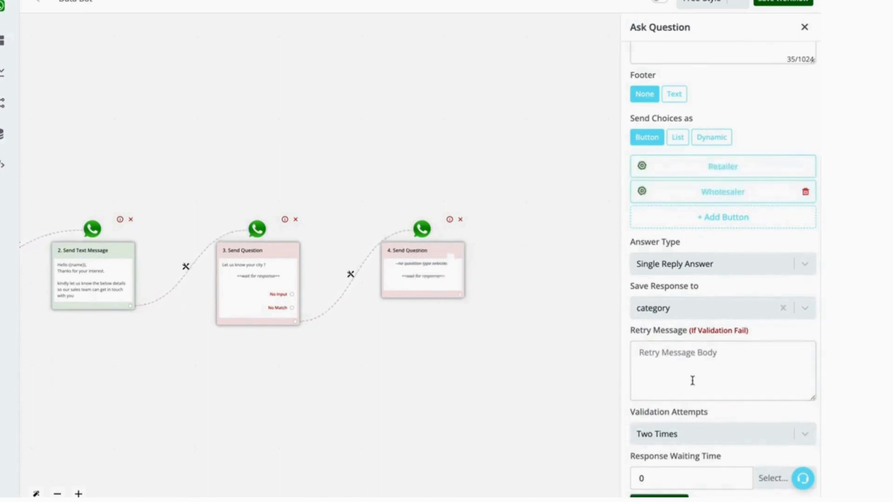
double_click(701, 479)
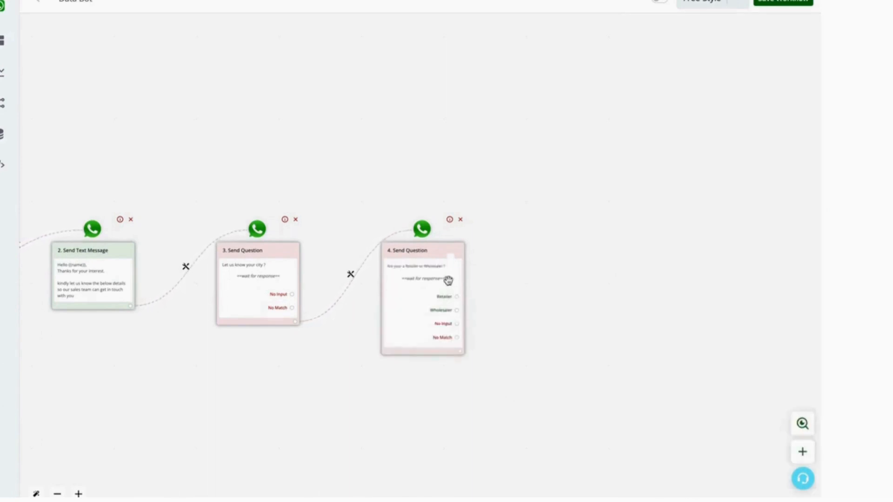
drag(443, 260, 448, 236)
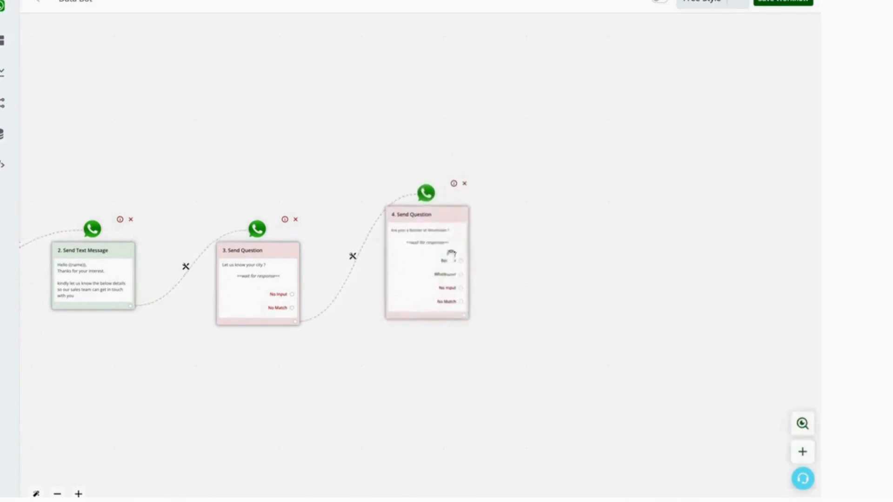
scroll(458, 293, up, 5)
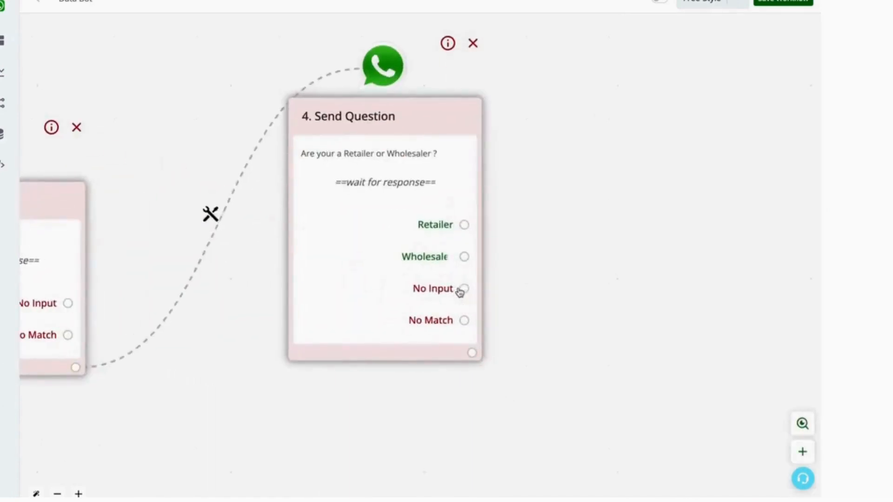
click(464, 225)
scroll(455, 273, down, 5)
click(397, 252)
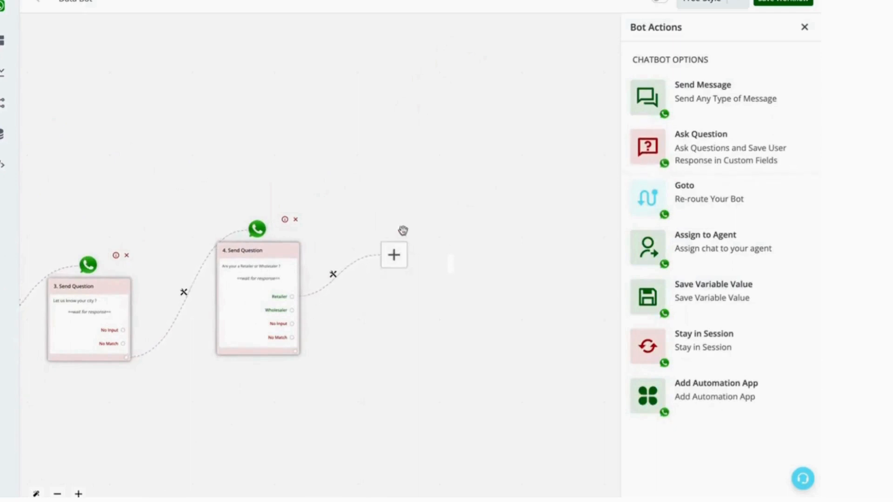
click(403, 234)
scroll(275, 331, up, 3)
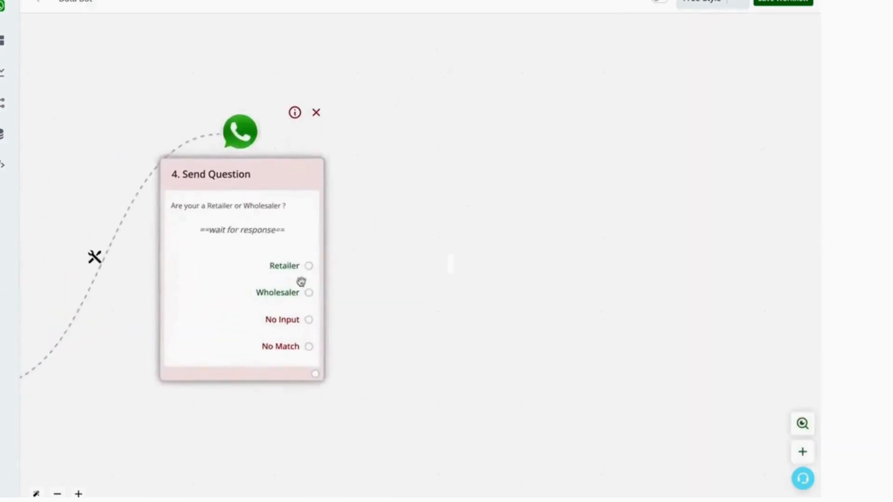
click(318, 377)
scroll(309, 371, down, 5)
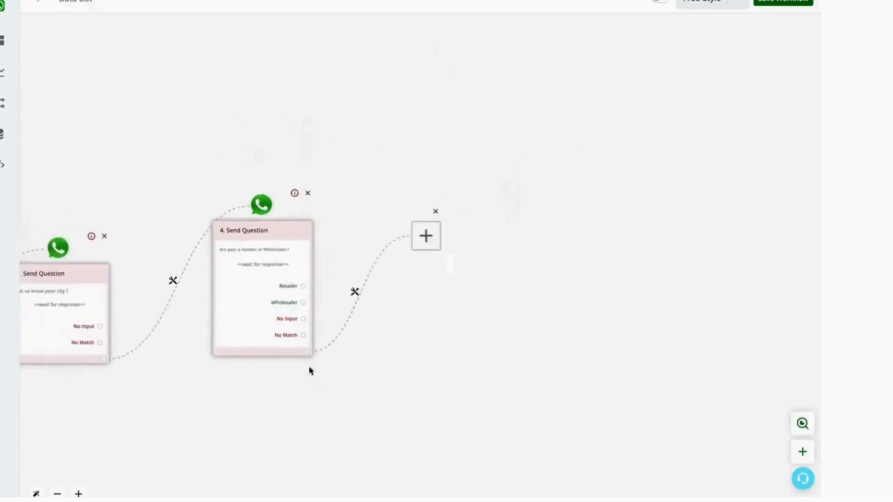
click(453, 259)
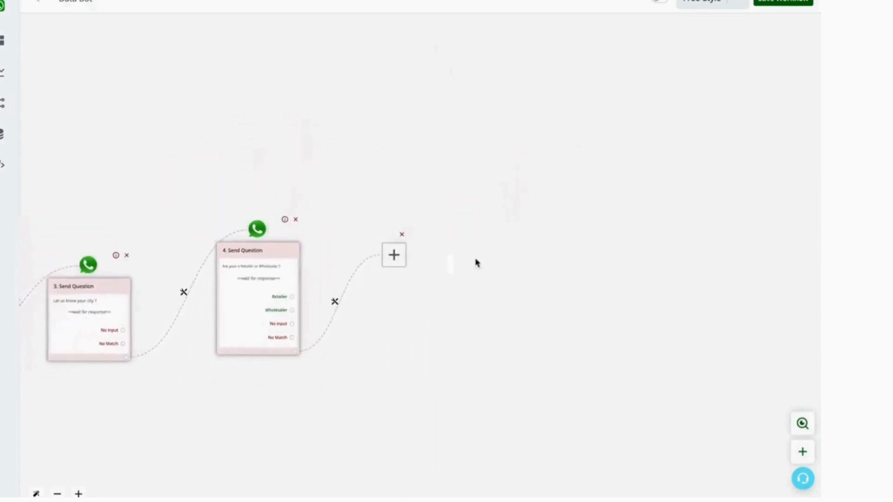
click(402, 261)
drag(403, 260, 509, 261)
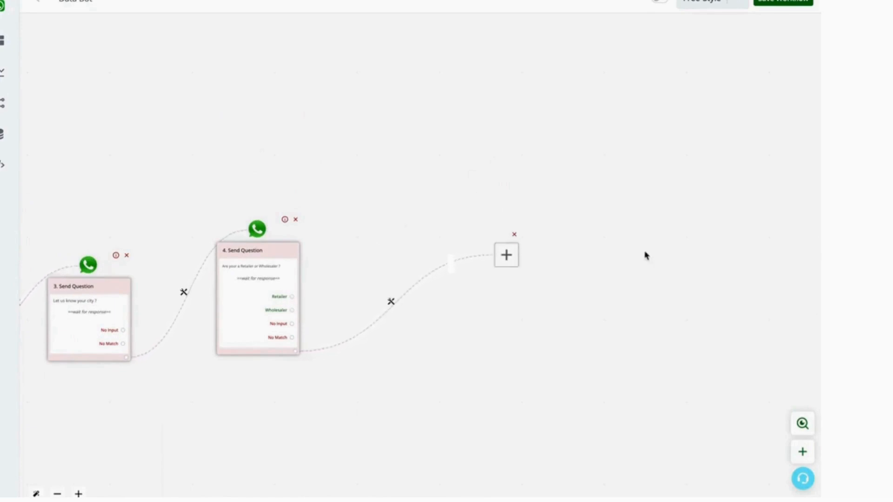
click(514, 235)
Connect the Retailer and Wholesaler choices to two separate new action placeholders.
scroll(277, 330, up, 5)
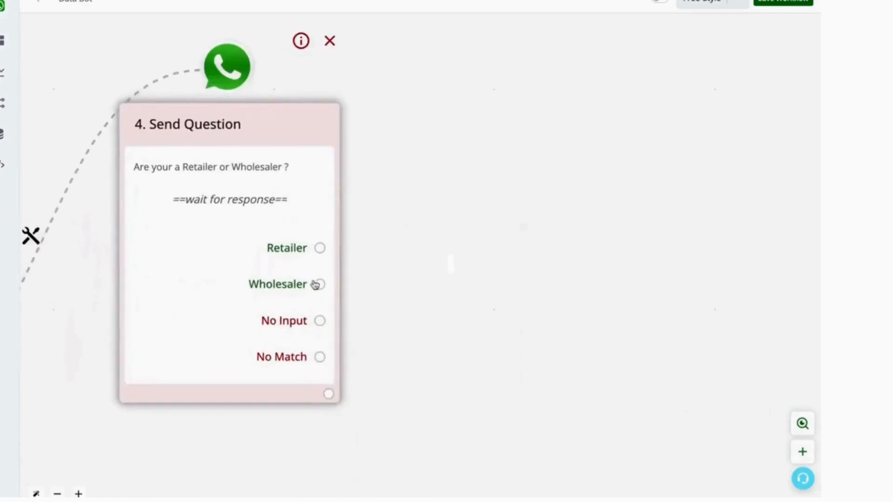
click(320, 248)
scroll(322, 248, down, 5)
click(292, 310)
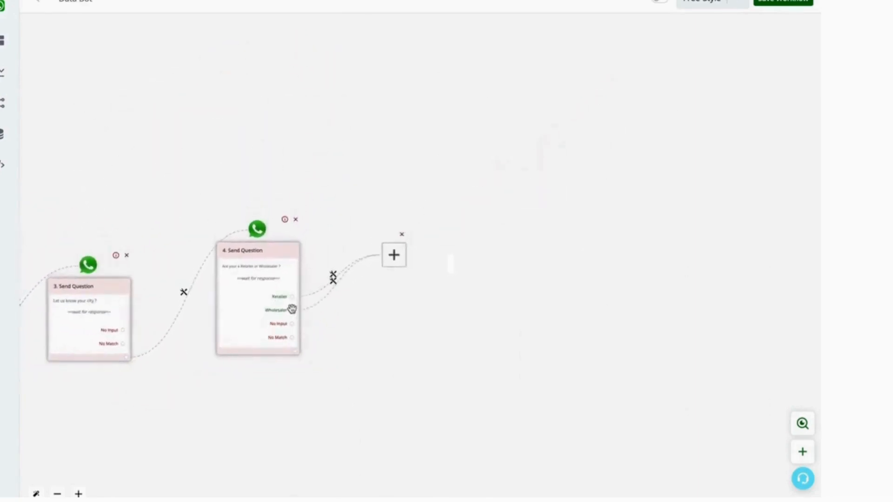
drag(392, 256, 392, 352)
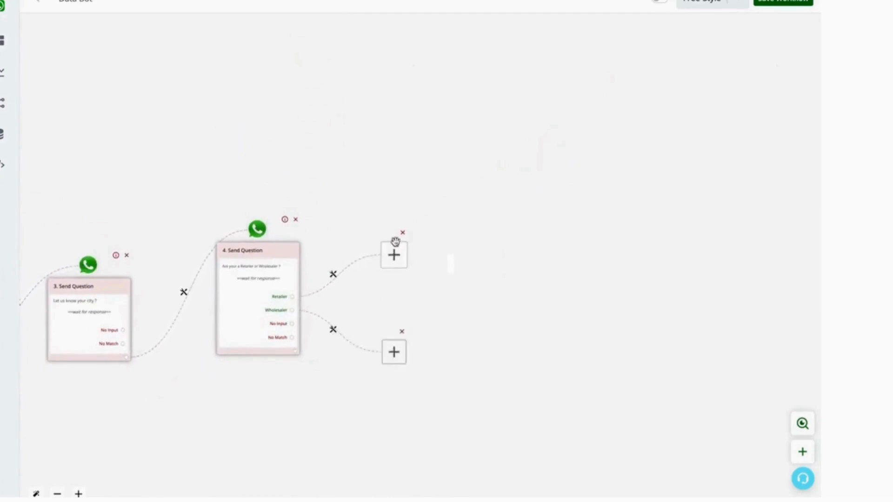
Add an interactive message question after the Retailer choice and send its choices as a list.
click(389, 260)
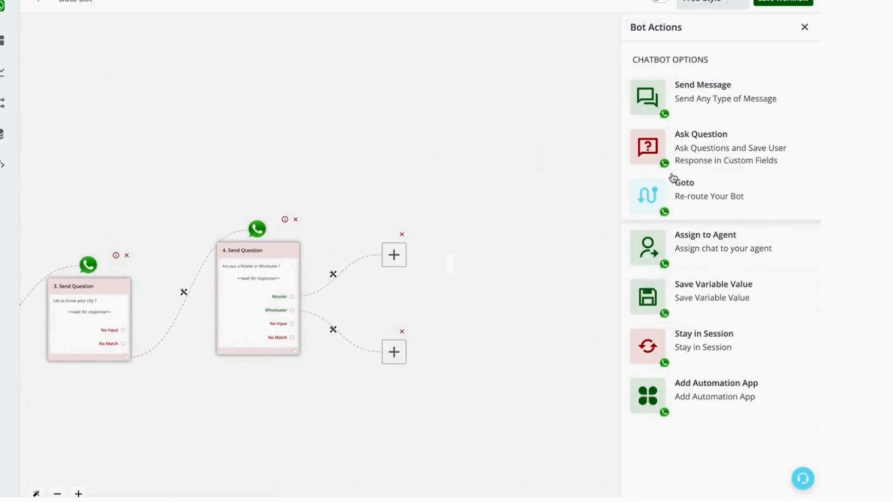
click(717, 145)
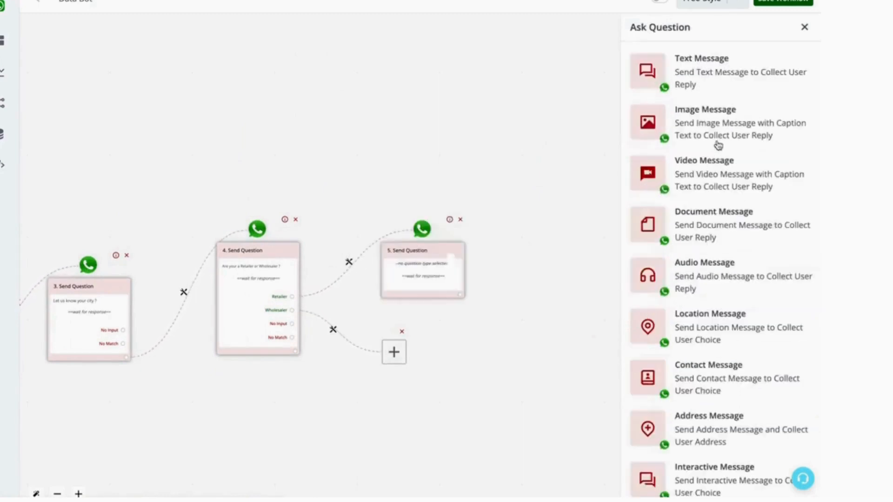
scroll(737, 379, down, 1)
click(704, 475)
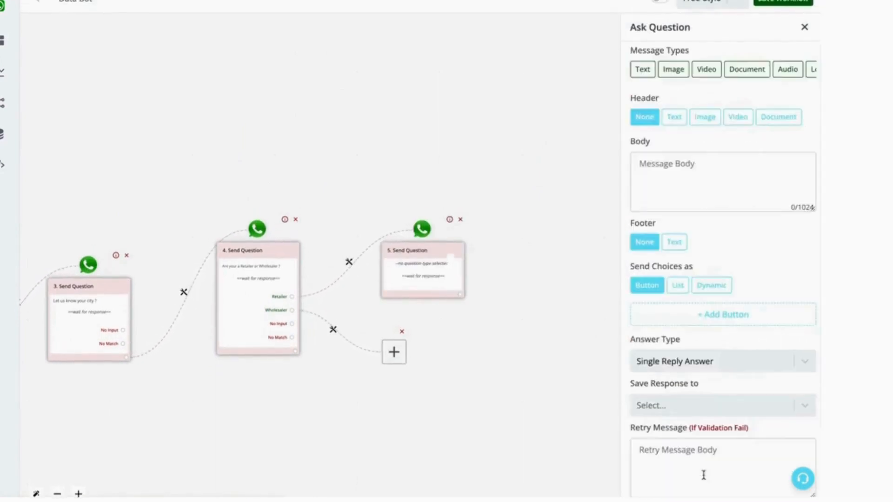
click(682, 289)
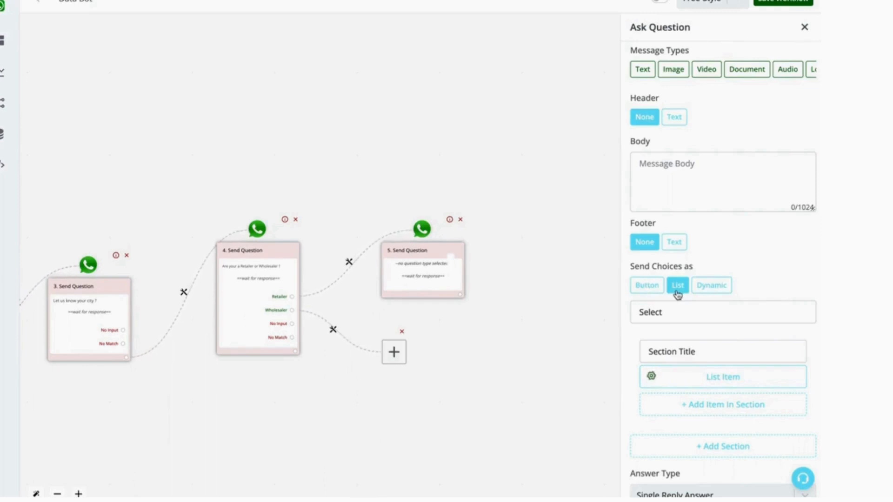
Enter the question body 'Kindly select product category you are interested in'.
click(692, 379)
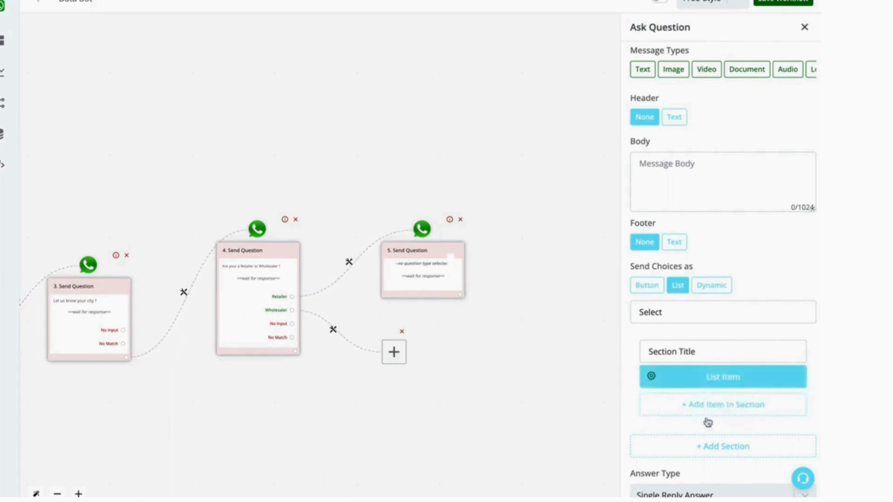
click(691, 203)
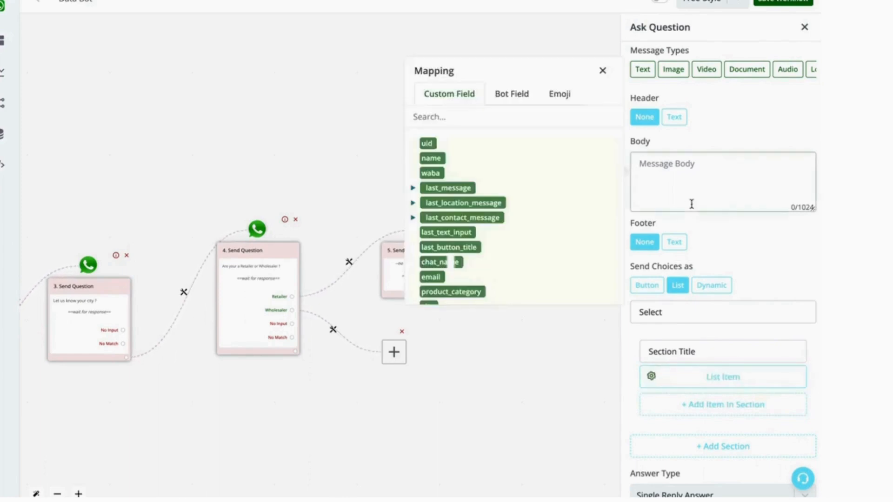
text(Kindly select product categor)
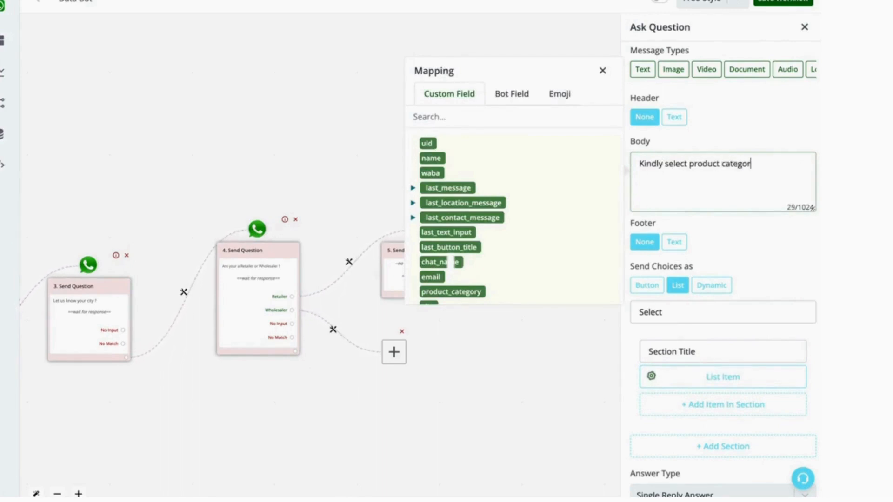
text(y uoyou are intereste)
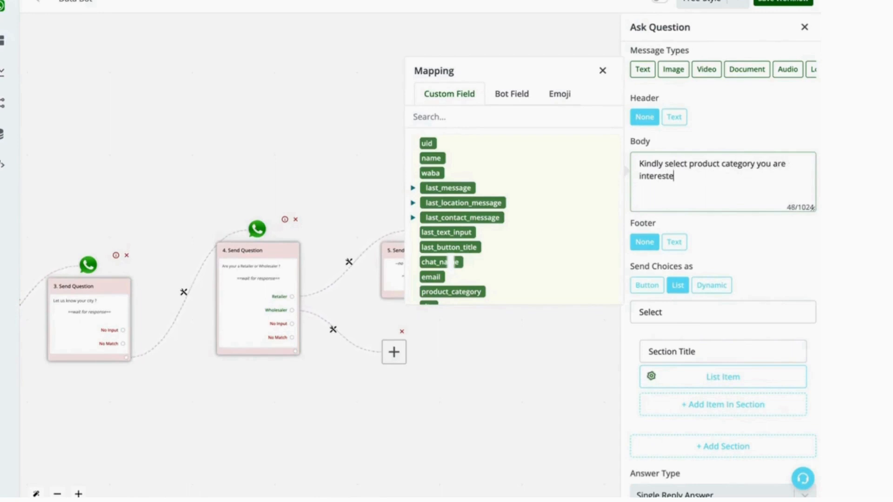
text(d in)
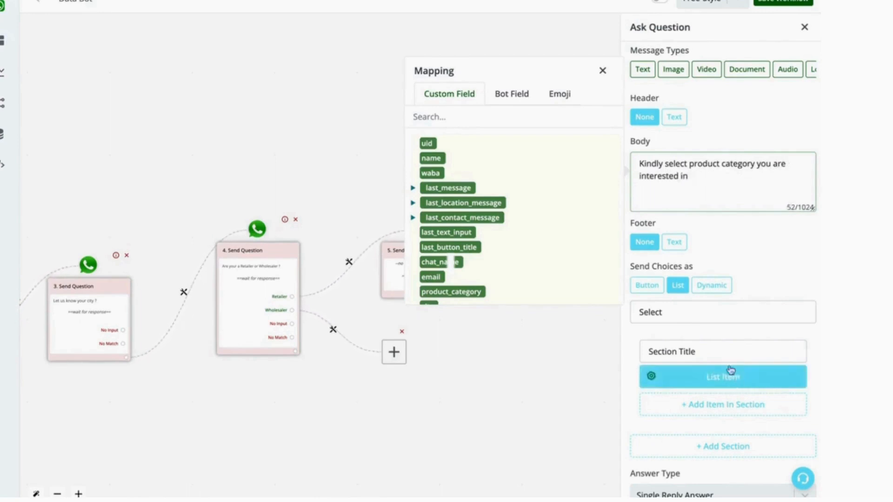
Set the list section title to 'Kindly Select'.
click(707, 314)
double_click(707, 317)
triple_click(693, 349)
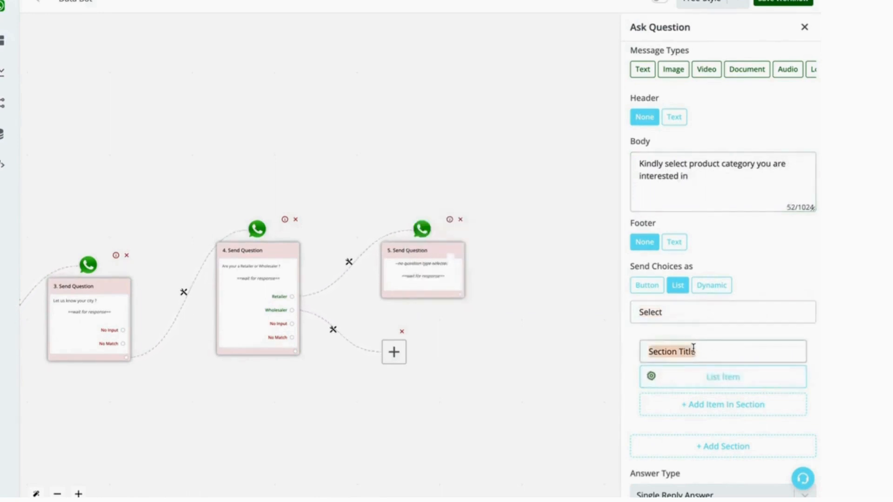
text(Kindly)
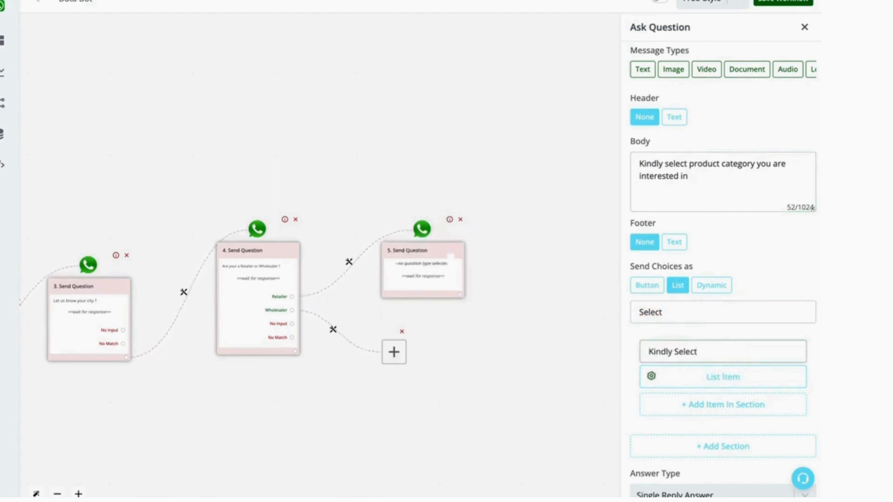
text( Select)
Add three more items to the list section.
scroll(740, 326, down, 2)
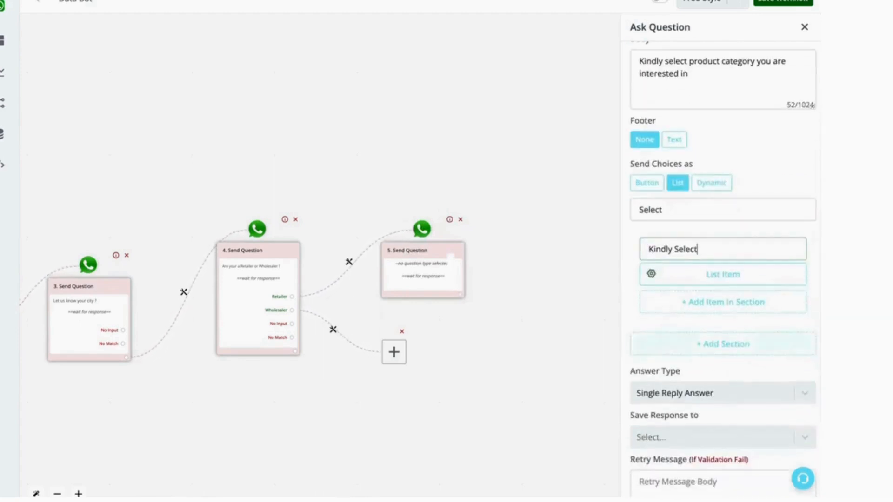
click(741, 302)
click(736, 330)
click(736, 356)
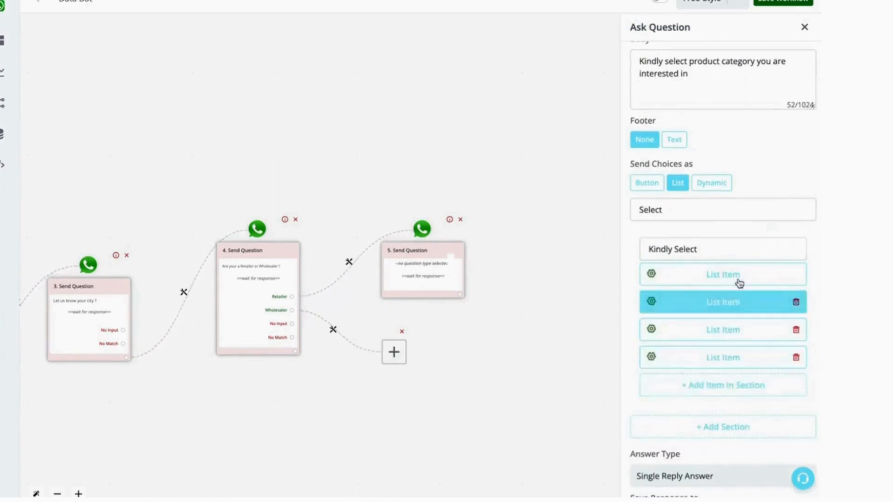
Label the first list item 'Salwar Suits' and save the choice.
click(654, 276)
triple_click(559, 258)
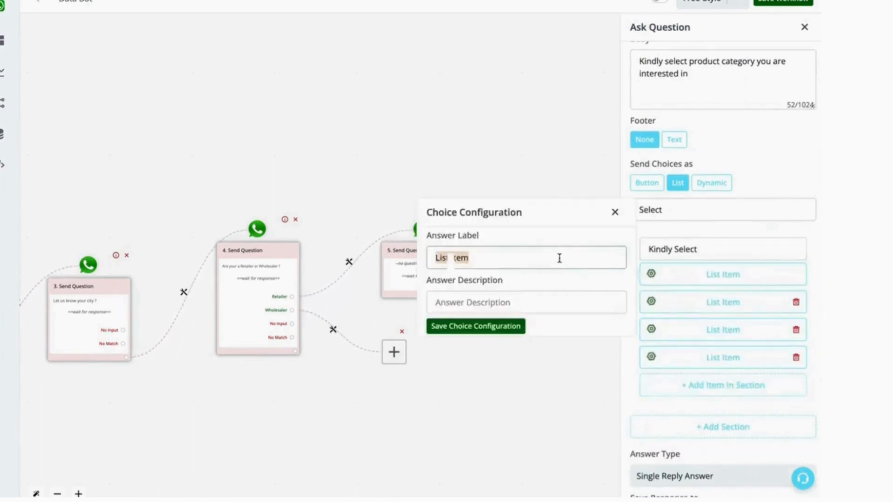
text(Salwar Suits)
click(504, 331)
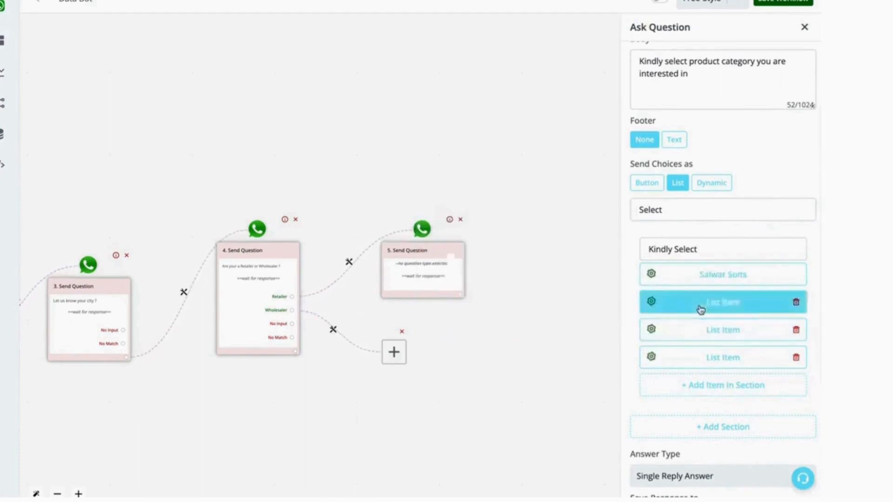
Label the second list item 'Sarees' and save the choice.
click(651, 301)
triple_click(542, 285)
text(Sar)
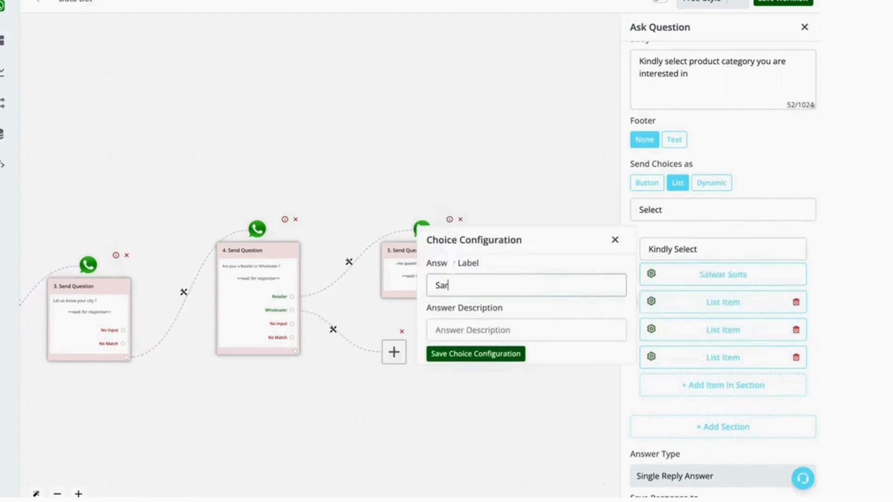
text(ees)
click(514, 353)
Label the third list item 'Kurtis' and save the choice.
click(702, 333)
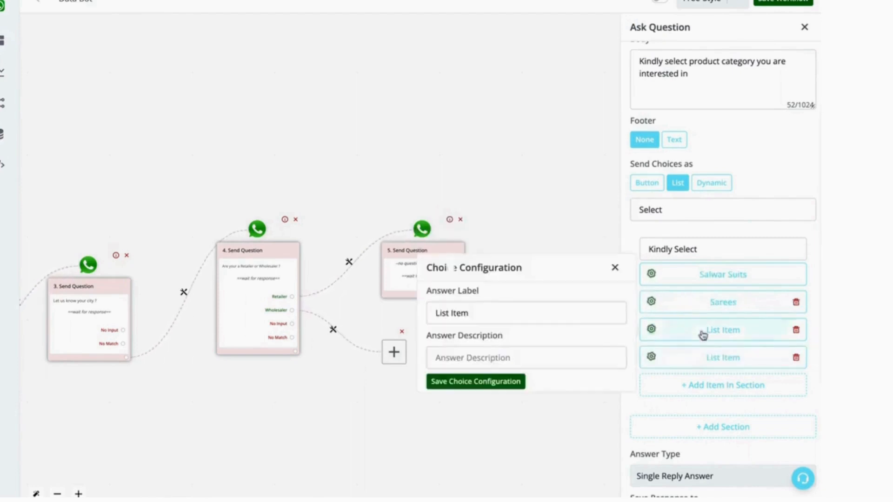
triple_click(512, 307)
text(Kurt)
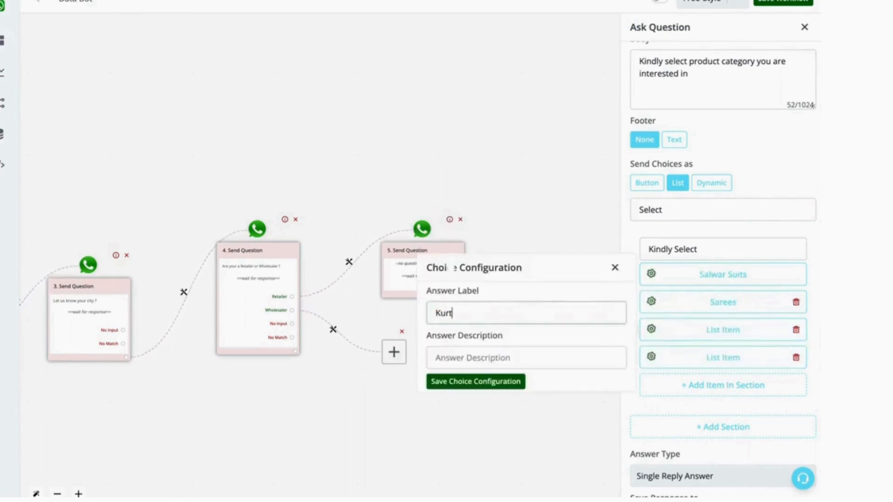
text(is)
click(490, 382)
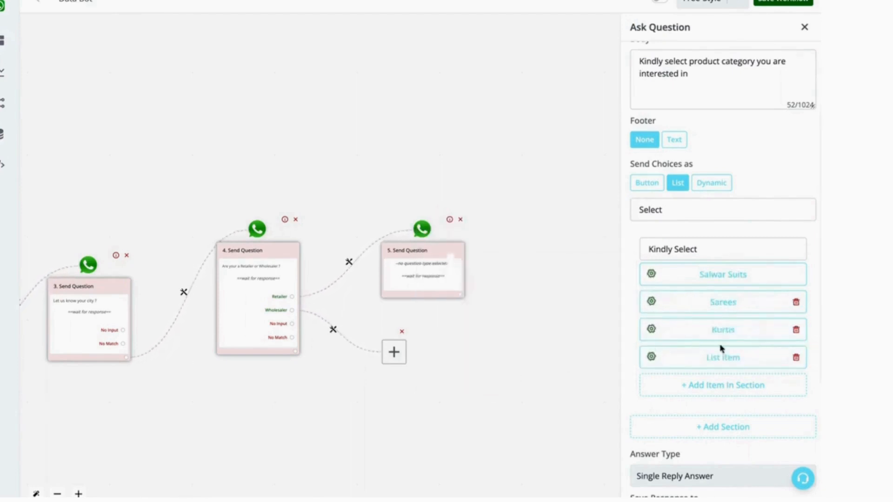
Label the fourth list item 'Lehengas' and save the choice.
click(702, 355)
triple_click(522, 343)
text(Lehengas)
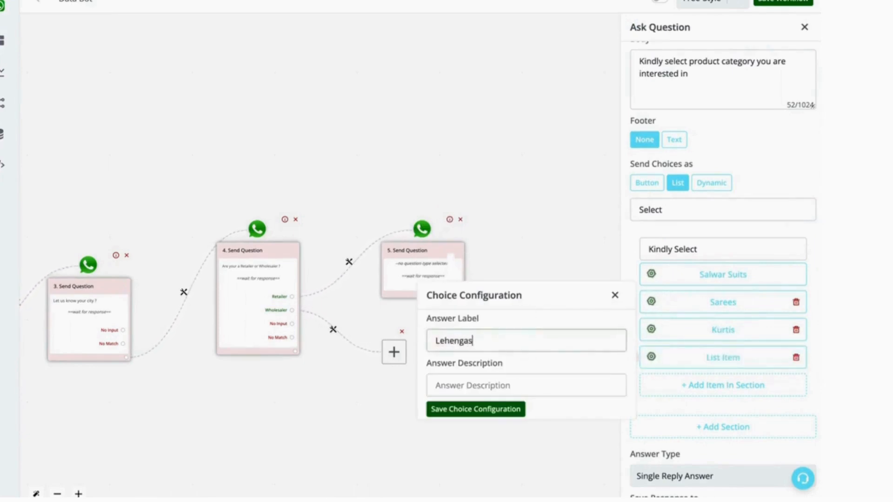
click(488, 411)
Set the product category question to save single-reply responses to the Product Category field and save the question.
scroll(716, 417, down, 4)
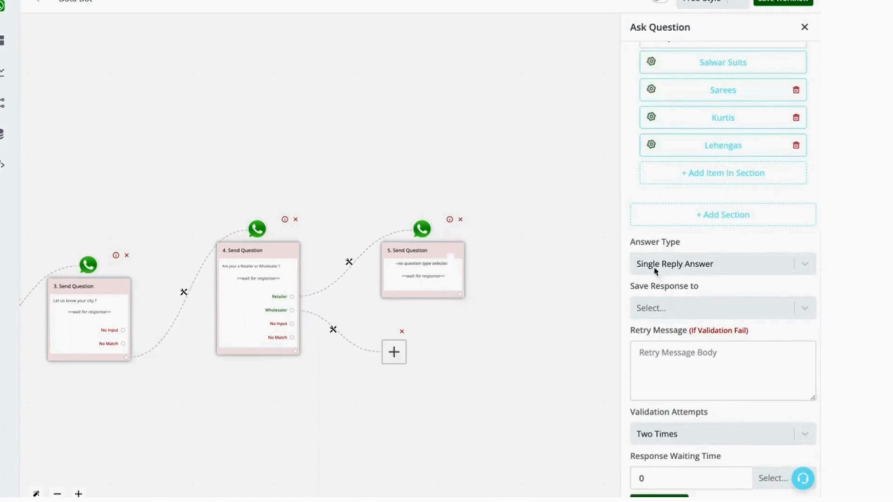
click(692, 316)
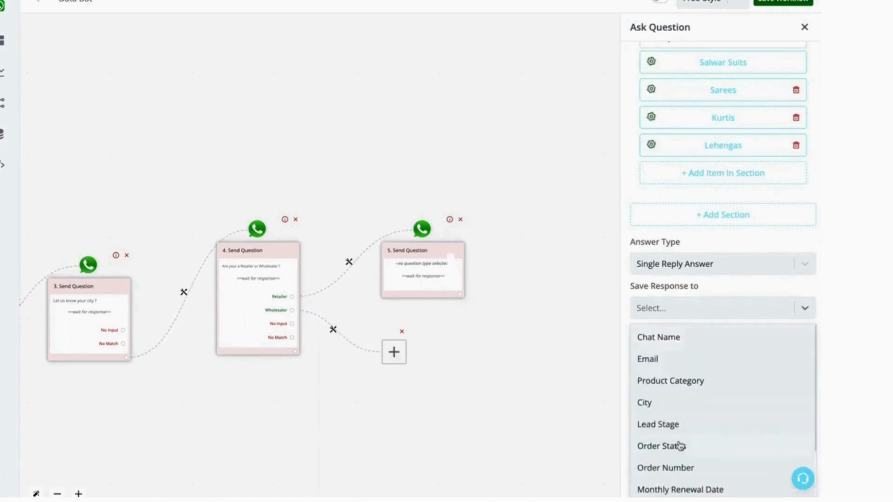
scroll(677, 445, down, 2)
scroll(677, 406, up, 2)
click(675, 379)
click(655, 268)
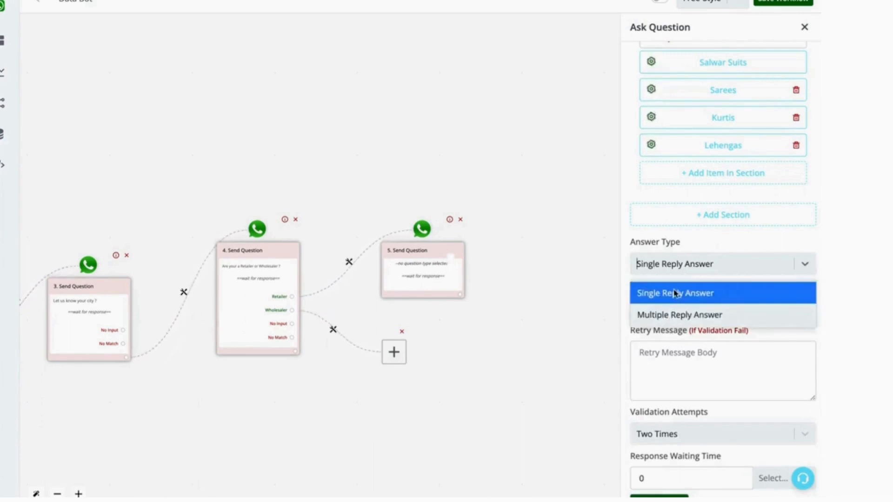
click(716, 245)
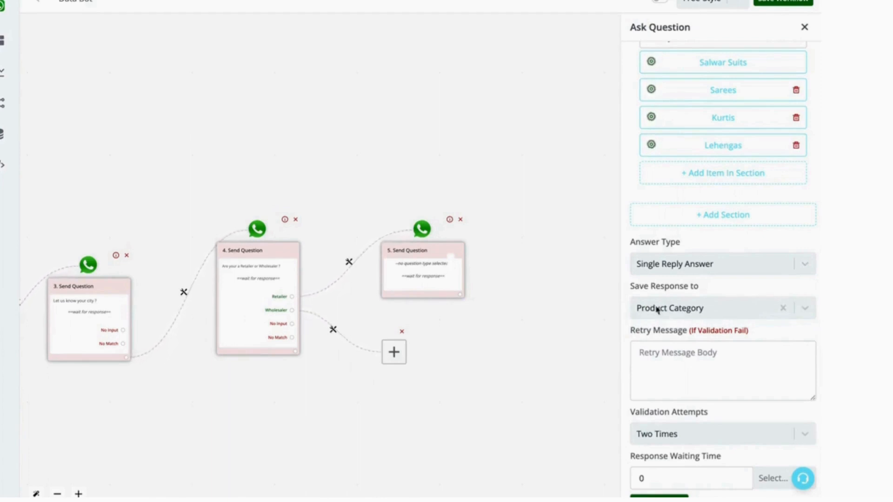
scroll(730, 271, up, 6)
scroll(707, 285, down, 6)
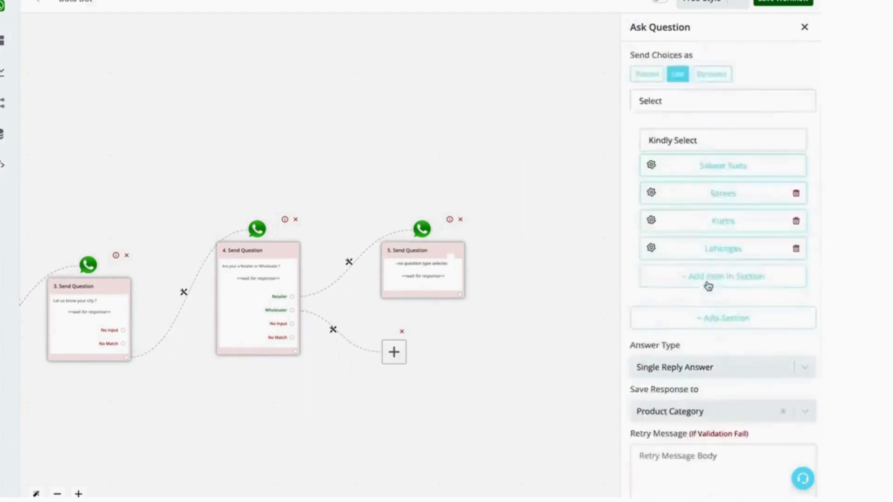
click(659, 496)
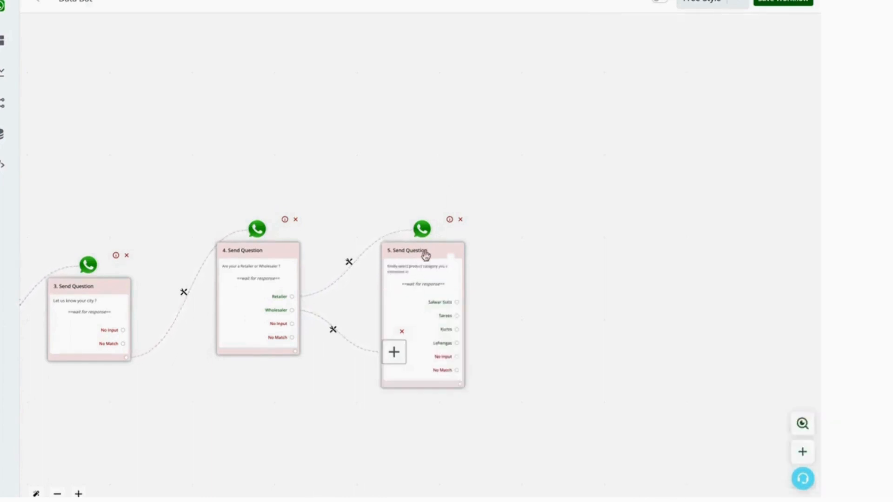
Attach a text message after the product category question reading 'Thanks for your message our sales agent will get in touch with you soon.' and save it.
drag(426, 256, 436, 120)
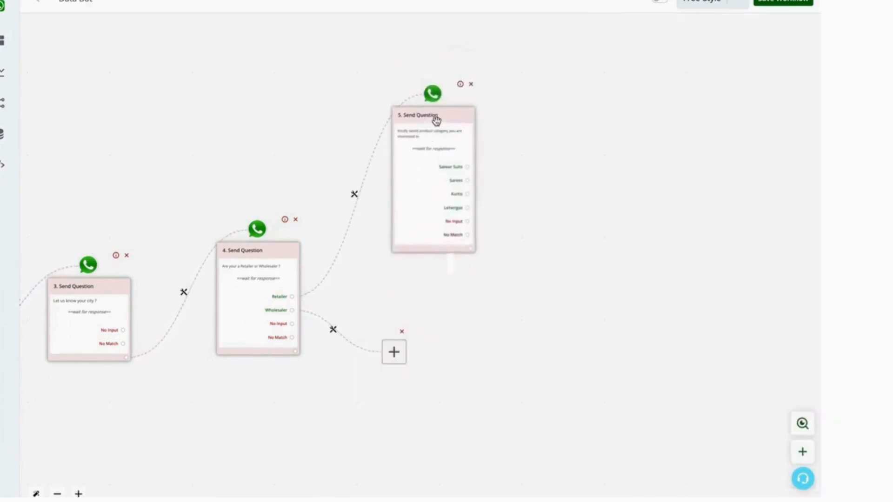
click(468, 236)
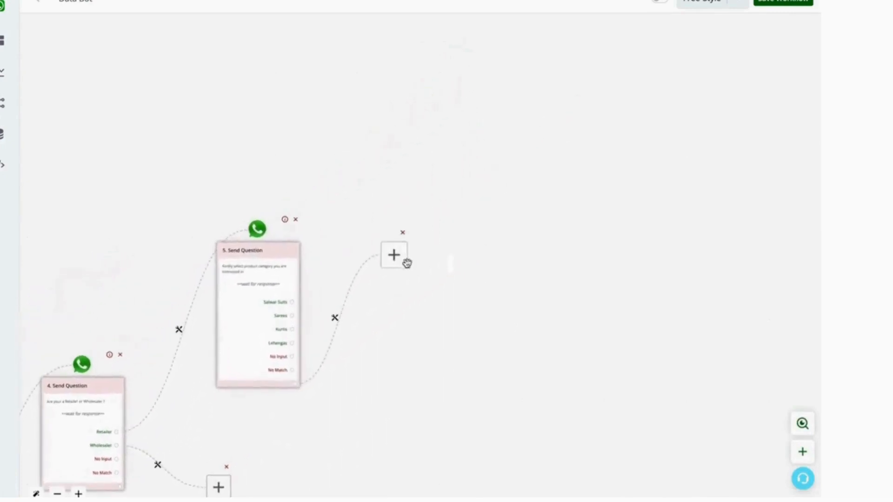
click(400, 258)
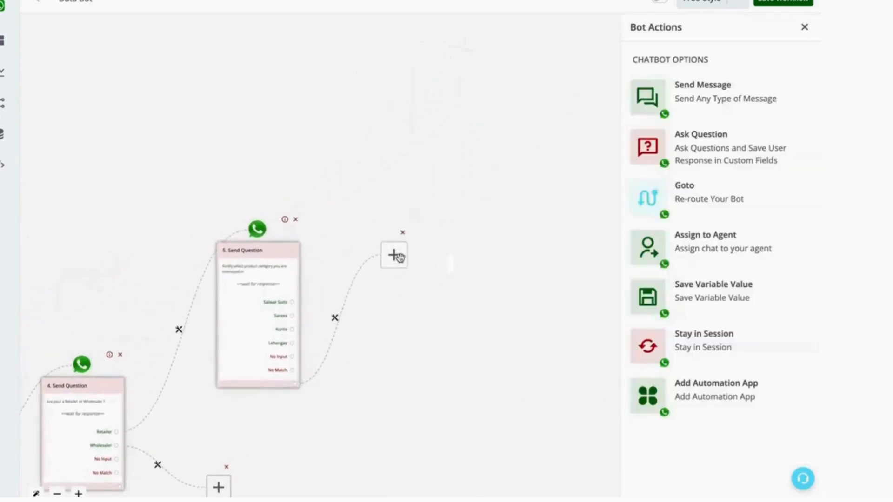
click(724, 90)
click(699, 74)
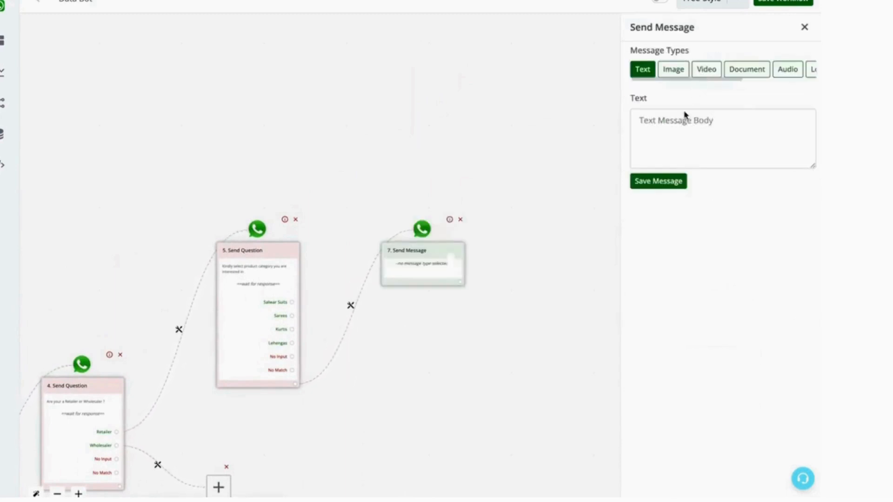
click(682, 121)
text(Thanks for your message our sales a)
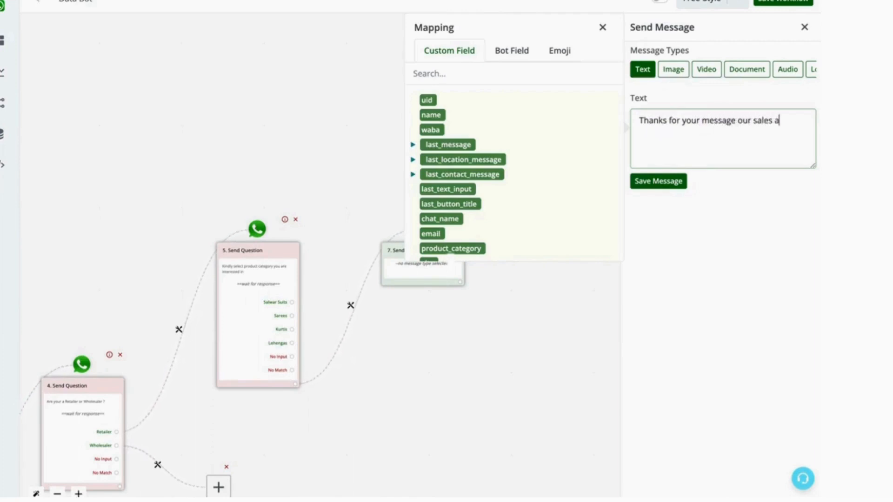
text(ll get in touch with you soon.)
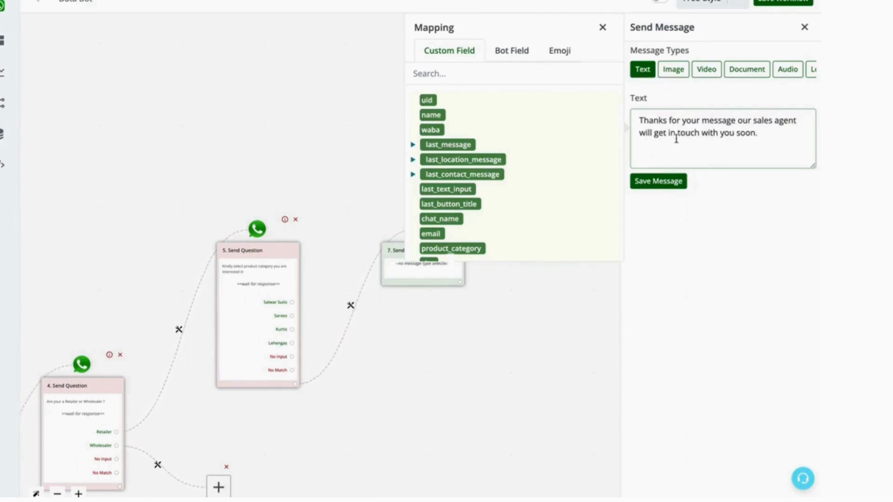
click(658, 181)
Add a text Ask Question after the Wholesaler branch asking 'Kindly enter your gst number ?' and save it.
drag(512, 369, 624, 286)
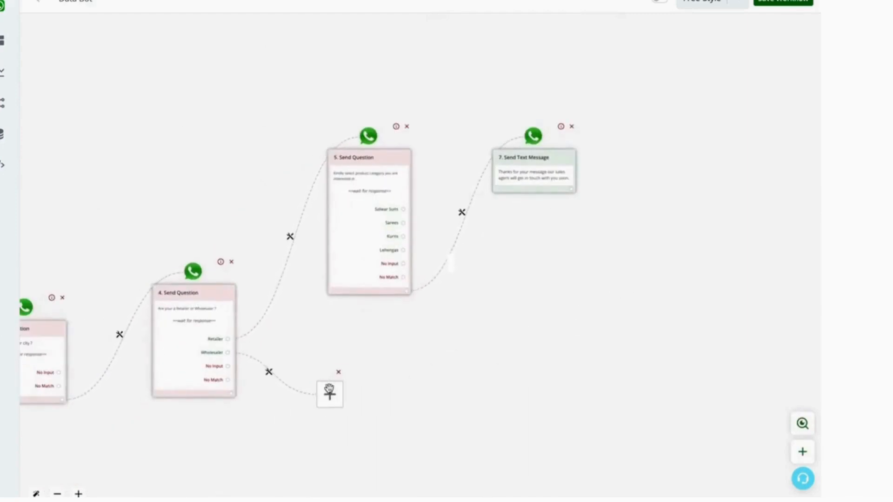
click(331, 396)
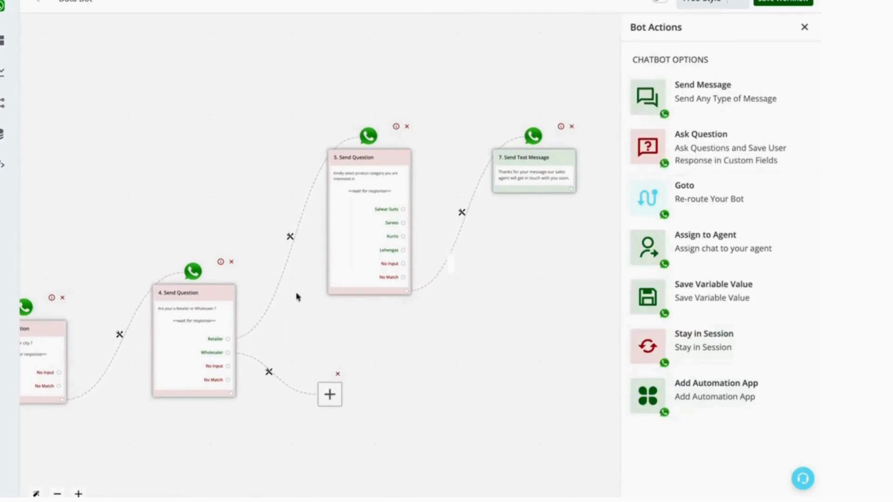
click(716, 148)
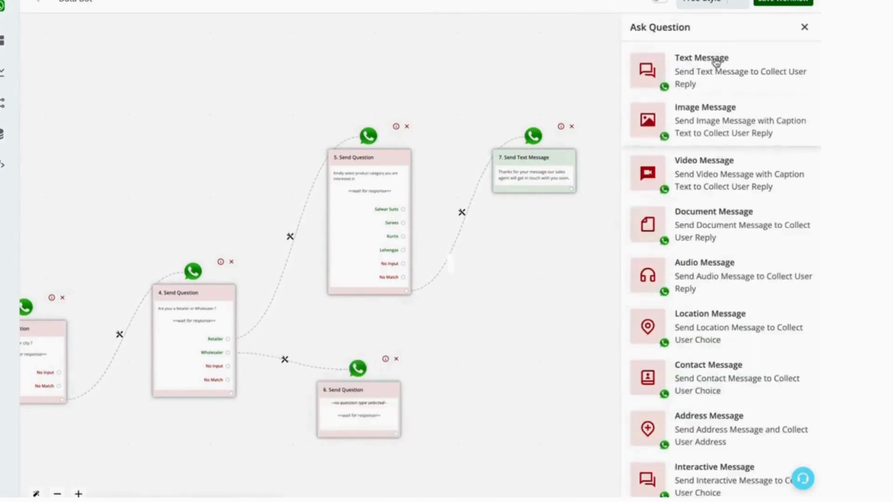
click(717, 64)
click(690, 129)
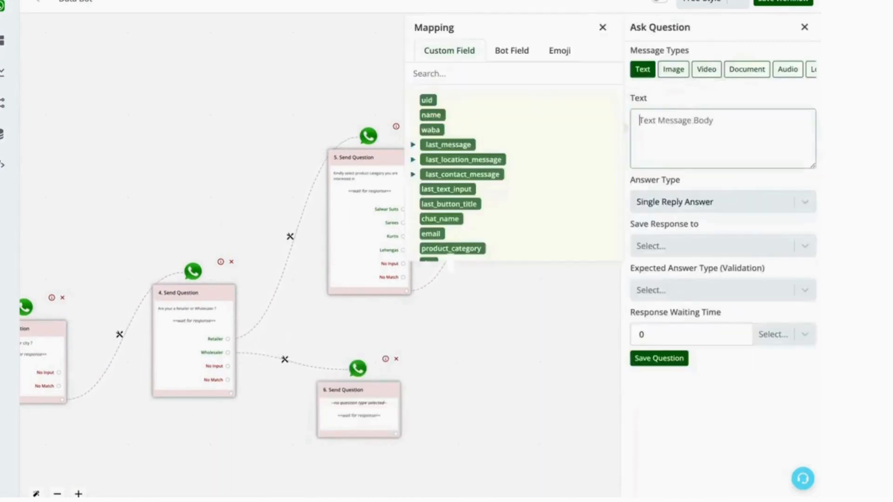
text(Kindly enter your gst number ?)
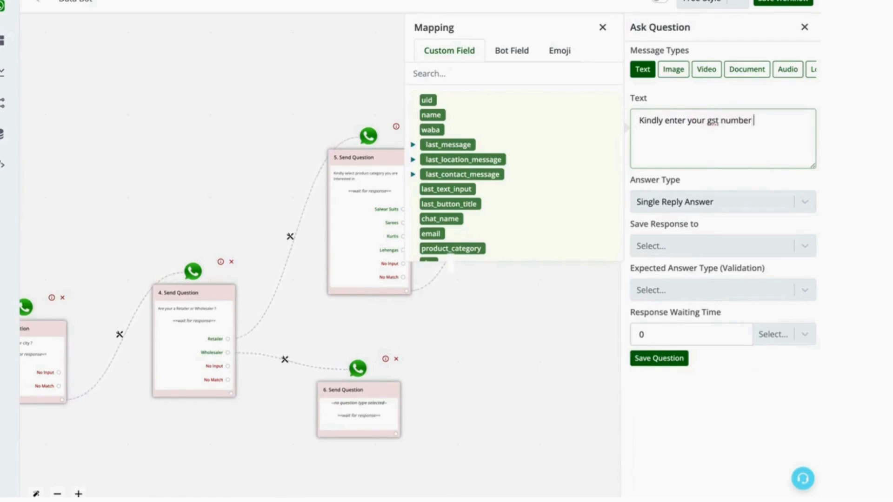
click(680, 245)
scroll(692, 372, down, 3)
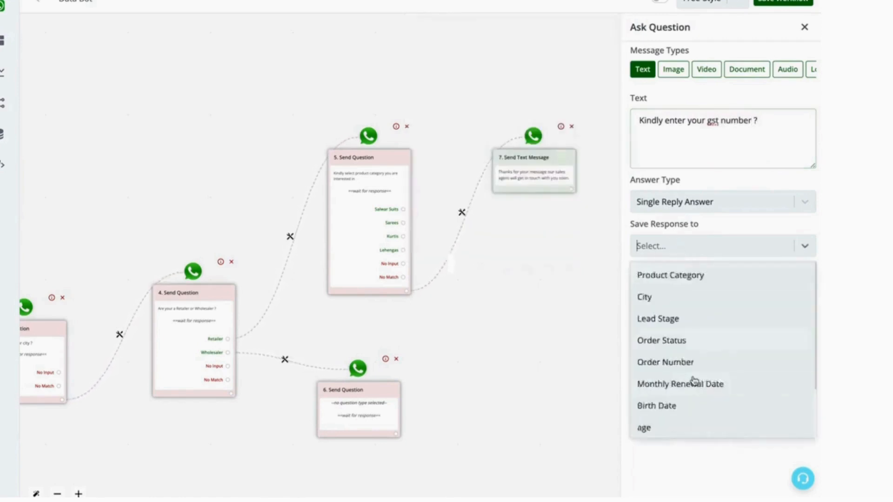
scroll(693, 381, up, 3)
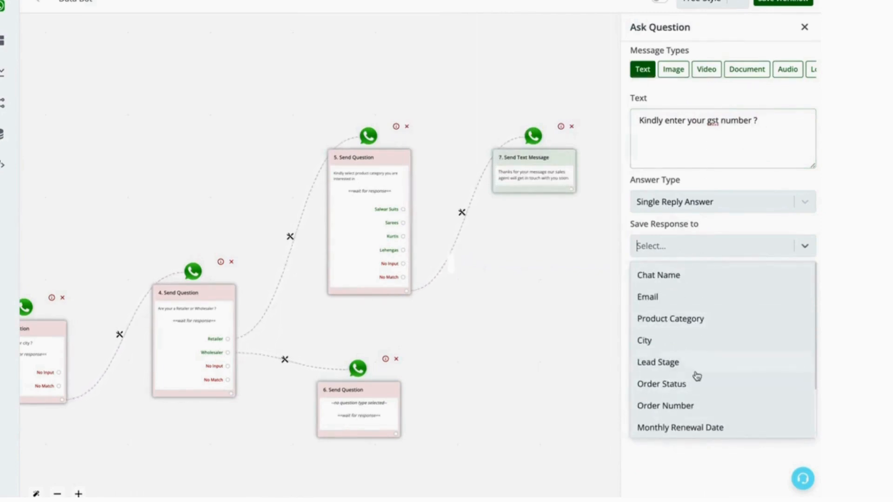
scroll(697, 376, down, 3)
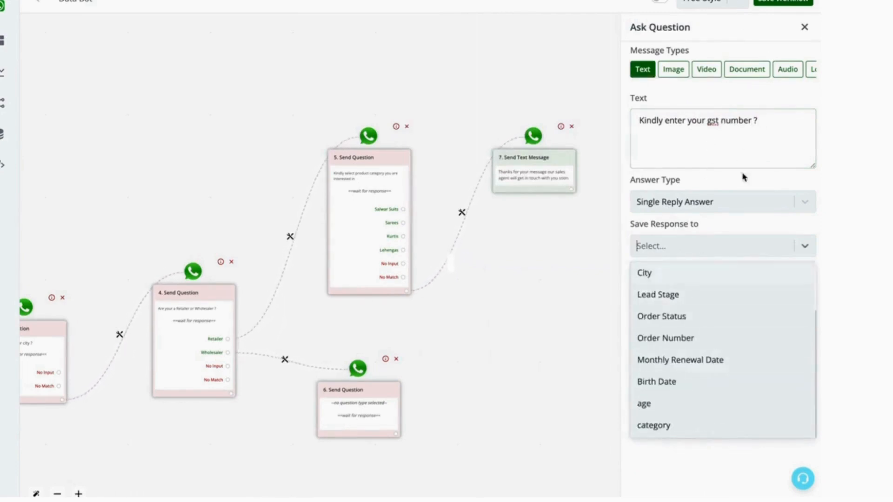
click(754, 150)
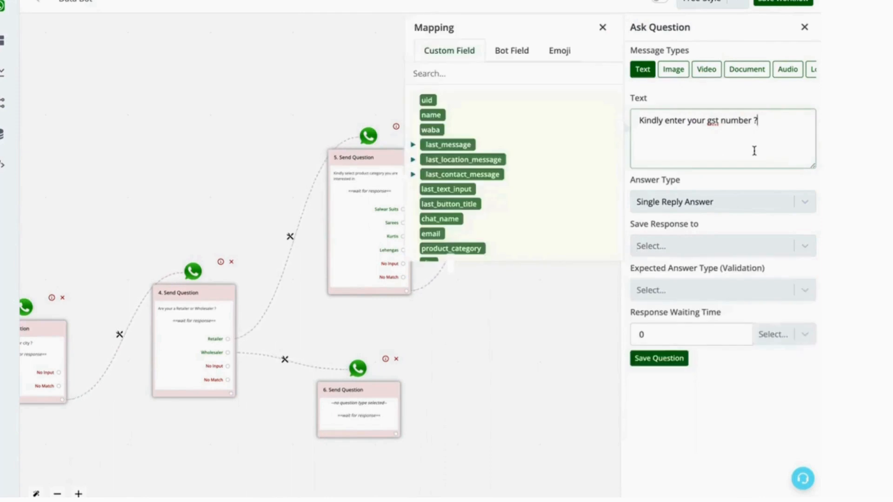
click(604, 28)
click(652, 357)
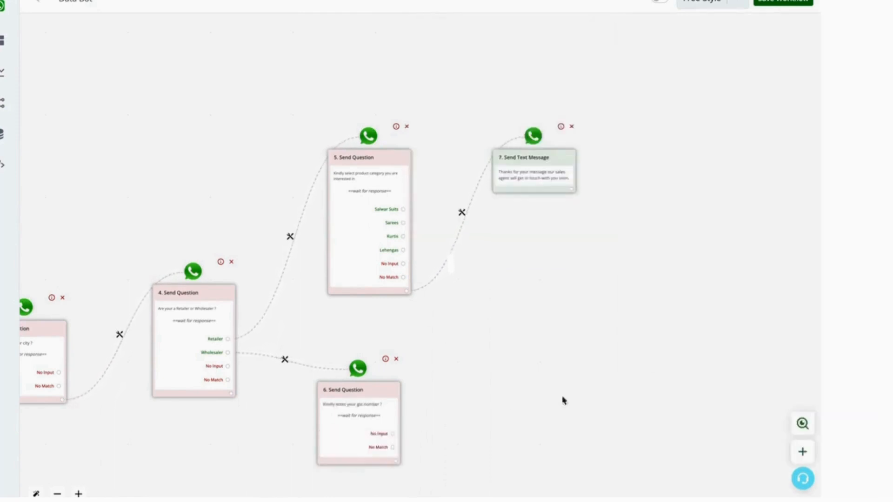
Save the workflow and briefly reopen the GST number question's settings.
click(788, 1)
click(351, 401)
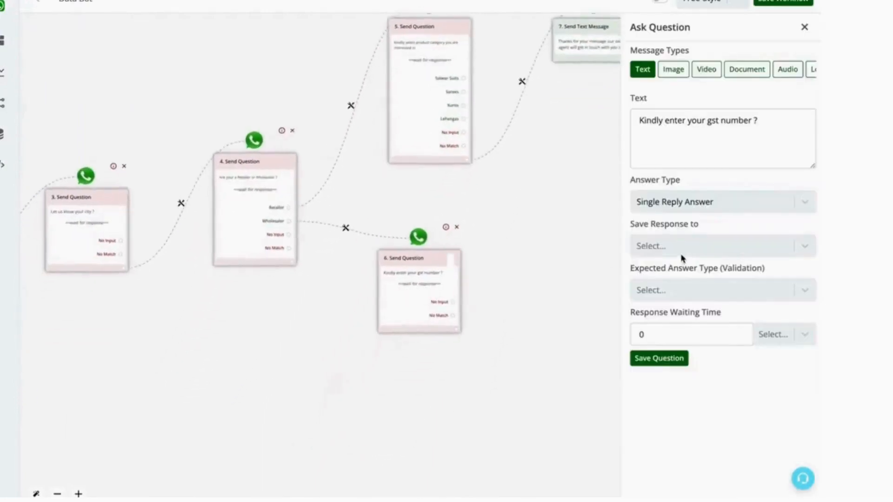
click(804, 28)
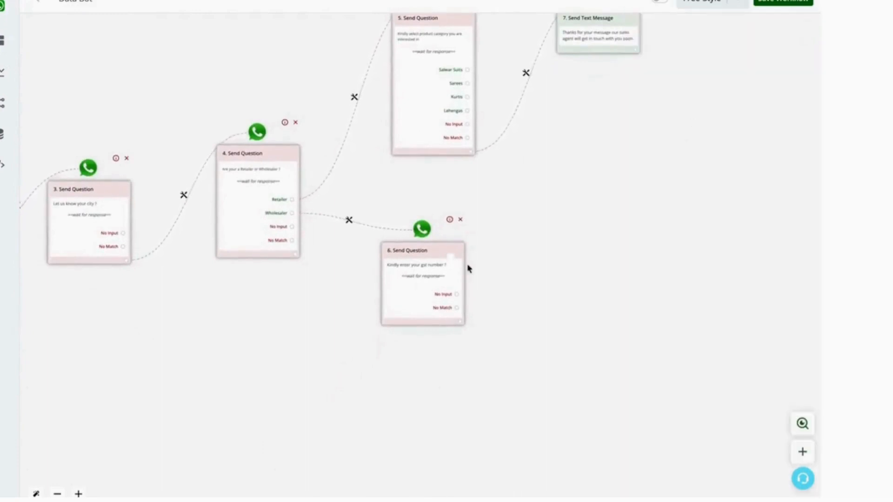
Attach a text message after the GST number question reading 'Thanks for your message, our team will get in touch with you soon.' and save it.
drag(505, 233, 624, 234)
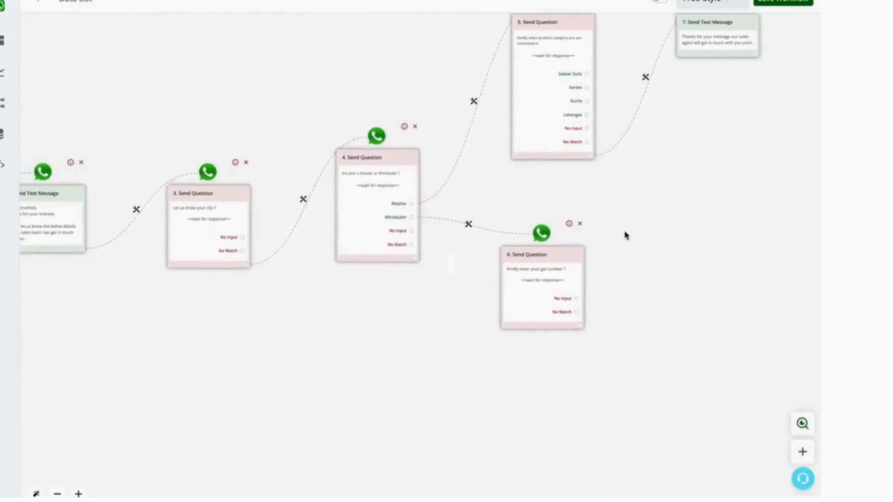
drag(674, 202, 665, 241)
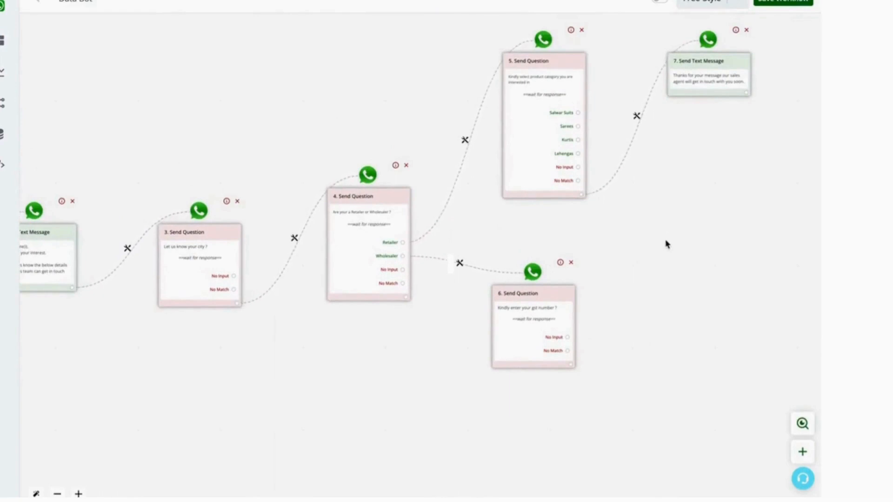
click(571, 364)
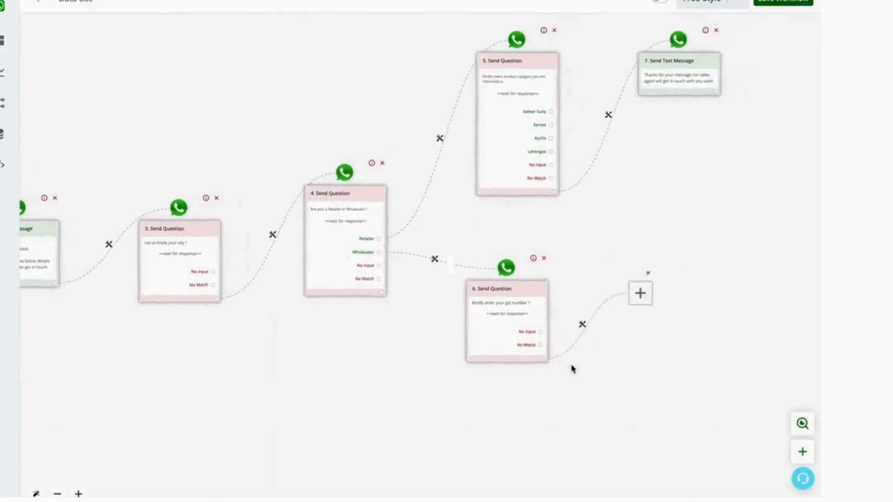
click(394, 255)
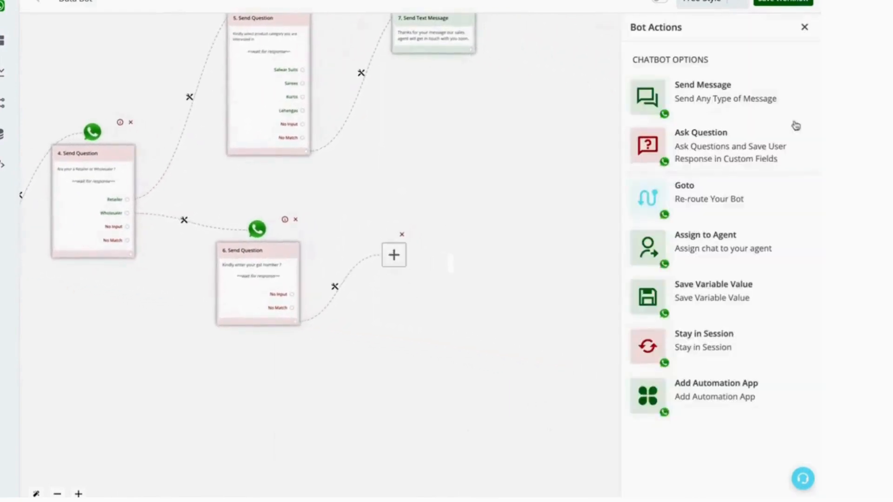
click(763, 94)
click(747, 85)
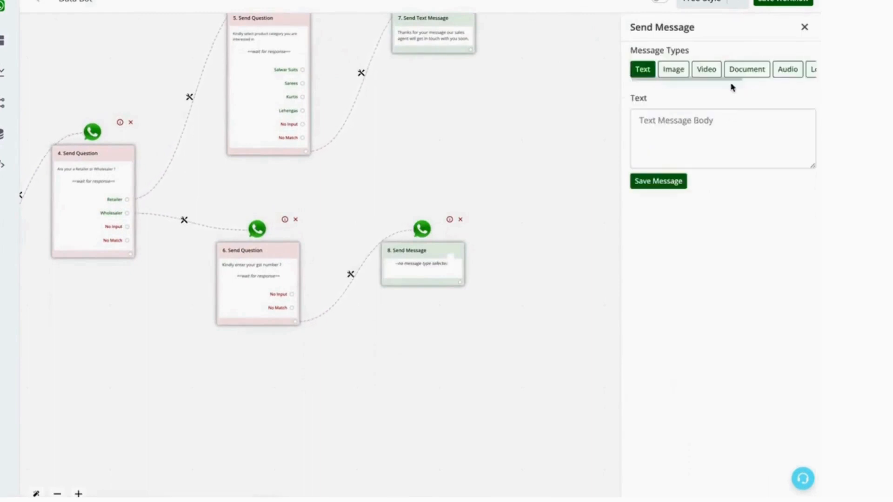
click(671, 134)
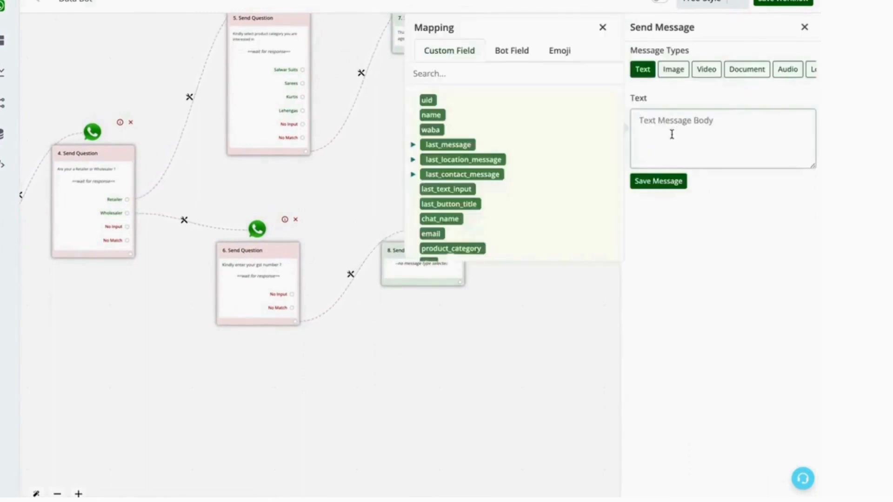
text(Th)
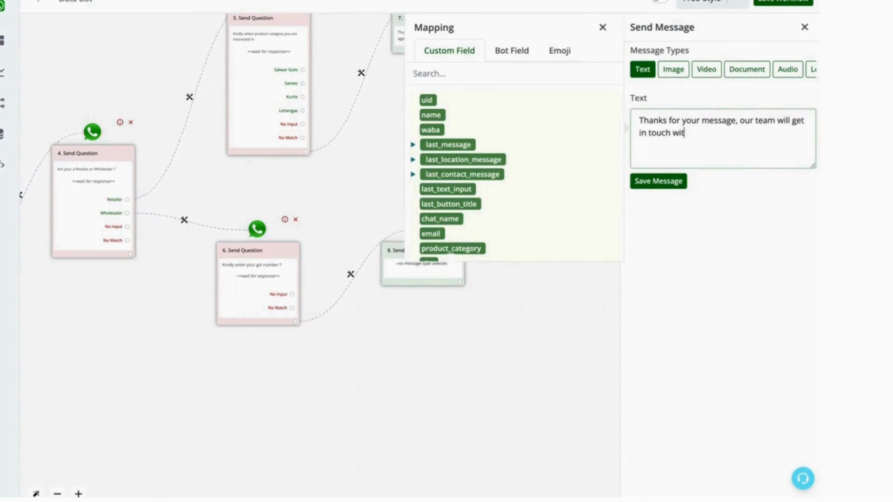
click(657, 180)
Add an Assign to Agent action after the product category thank-you message, choosing Demo account as the agent, and save it.
scroll(614, 194, down, 5)
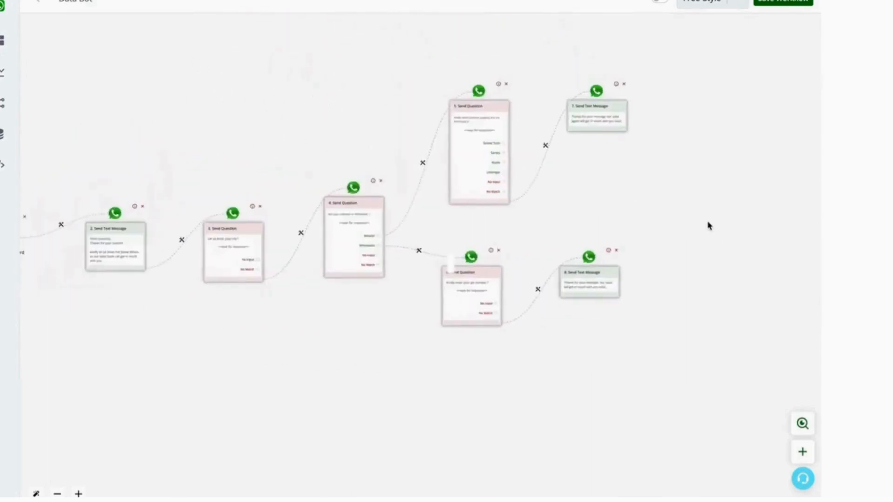
drag(626, 197, 716, 201)
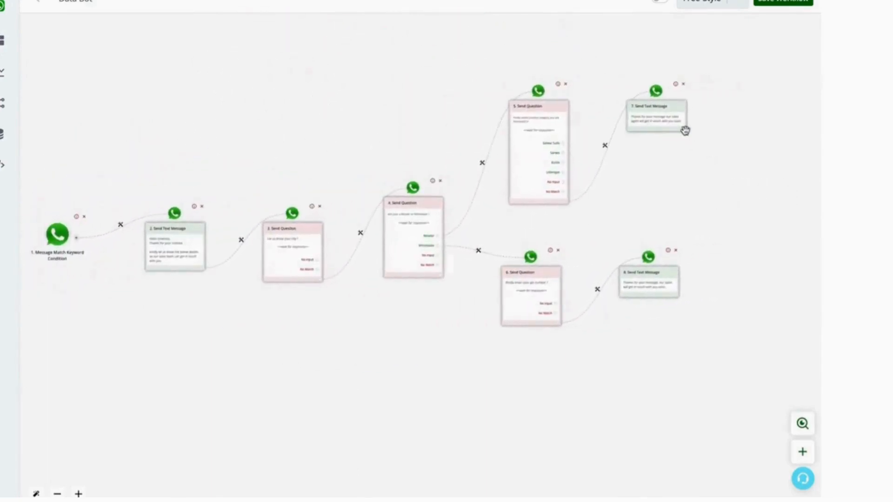
drag(697, 163, 679, 167)
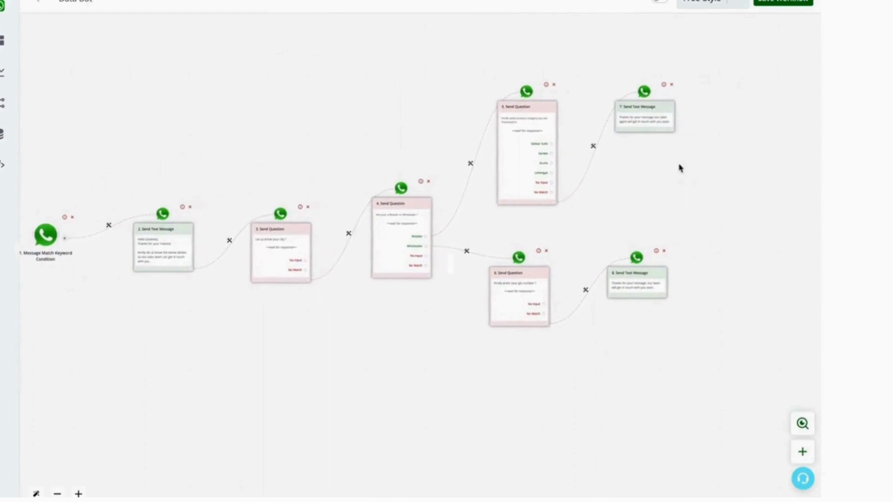
click(673, 128)
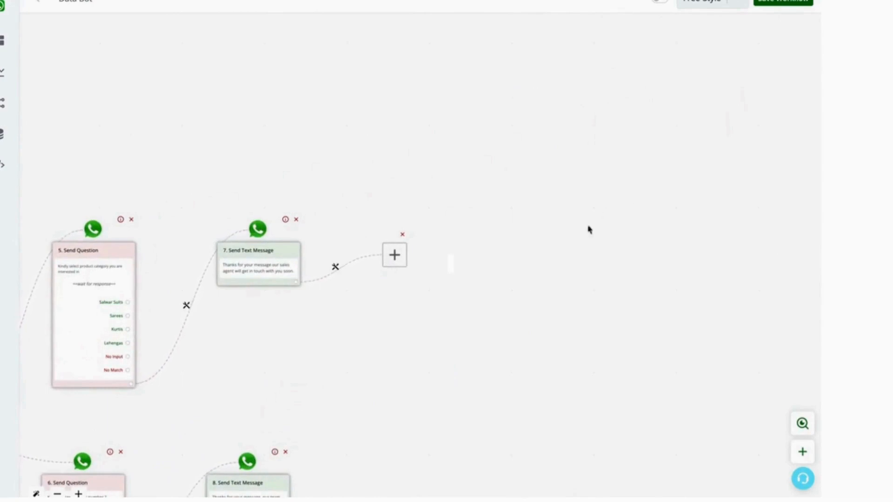
drag(522, 266, 622, 156)
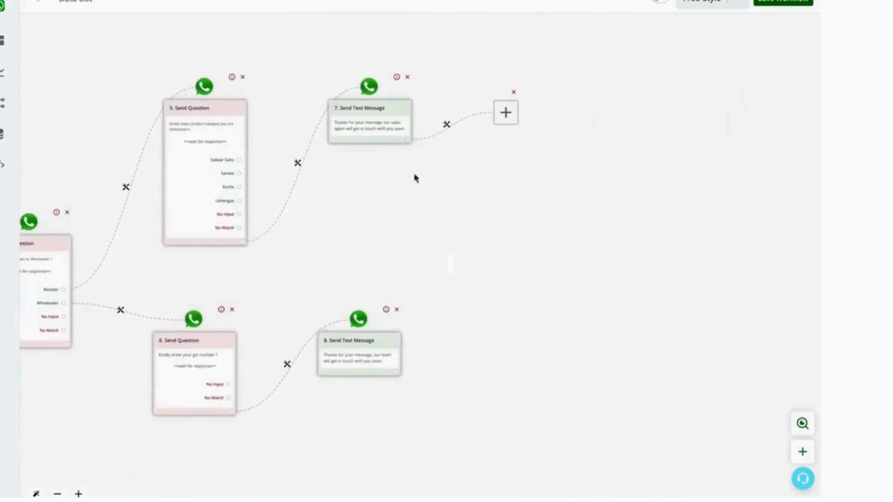
click(506, 113)
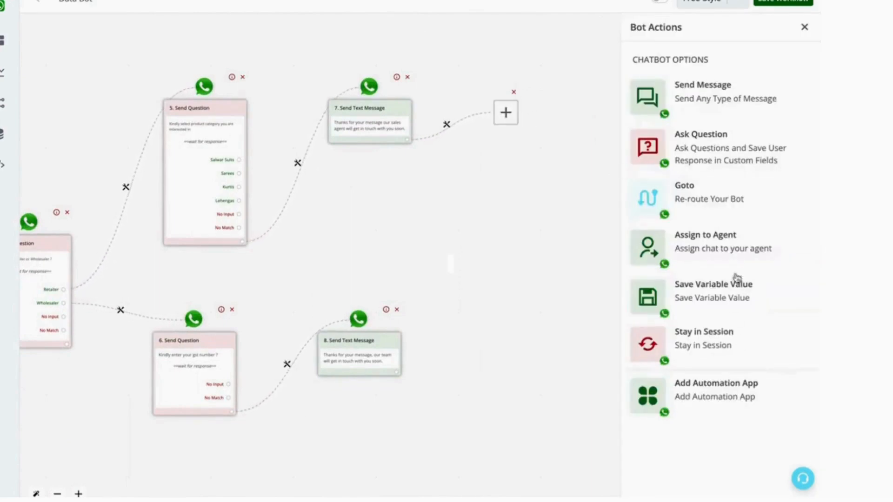
click(714, 253)
click(751, 69)
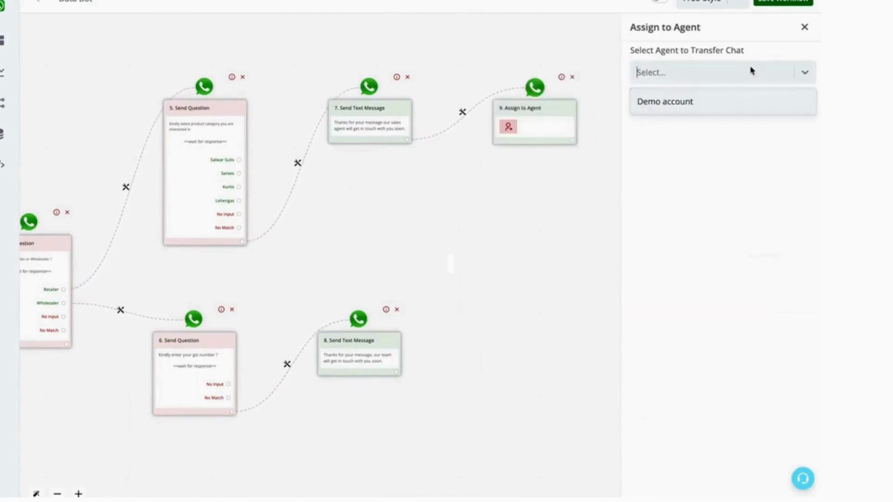
click(752, 71)
click(752, 71)
click(738, 101)
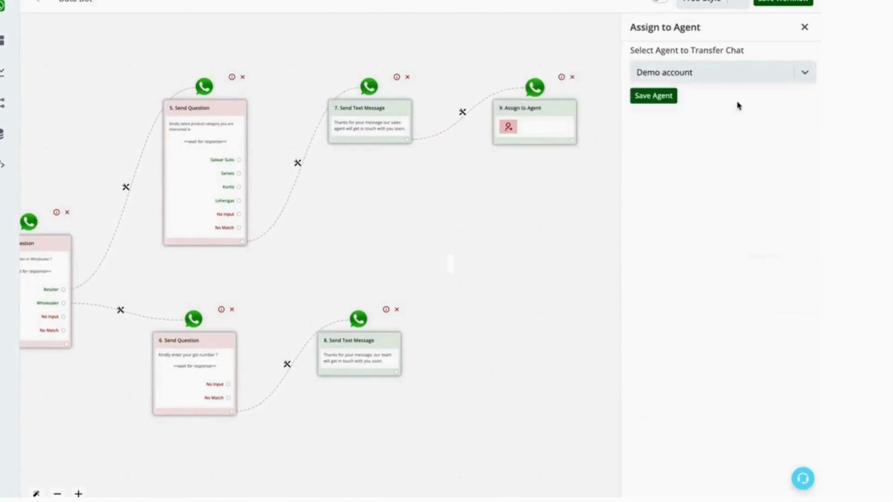
click(674, 102)
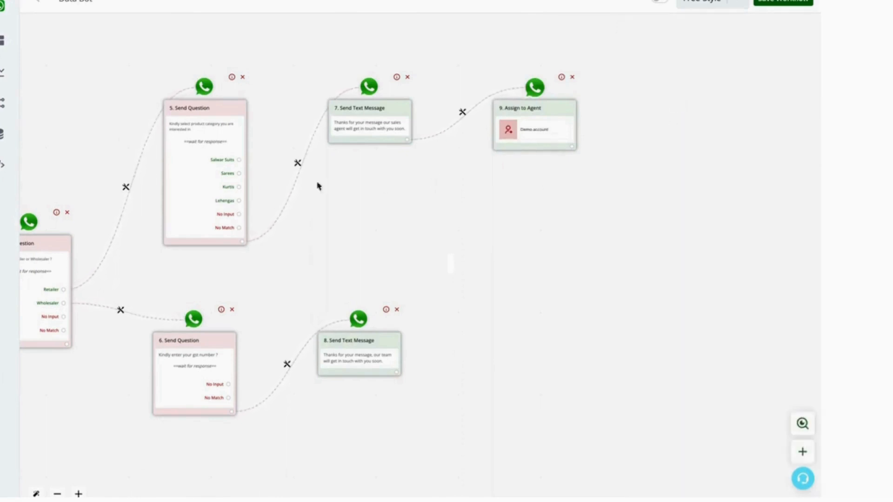
Reopen the Assign to Agent action, reselect Demo account as the agent and save it again.
drag(321, 210, 542, 205)
drag(272, 116, 72, 115)
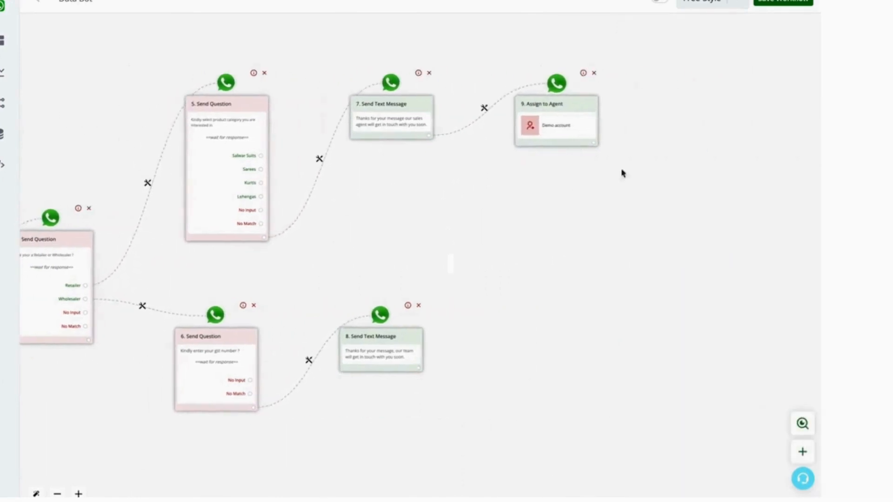
click(576, 136)
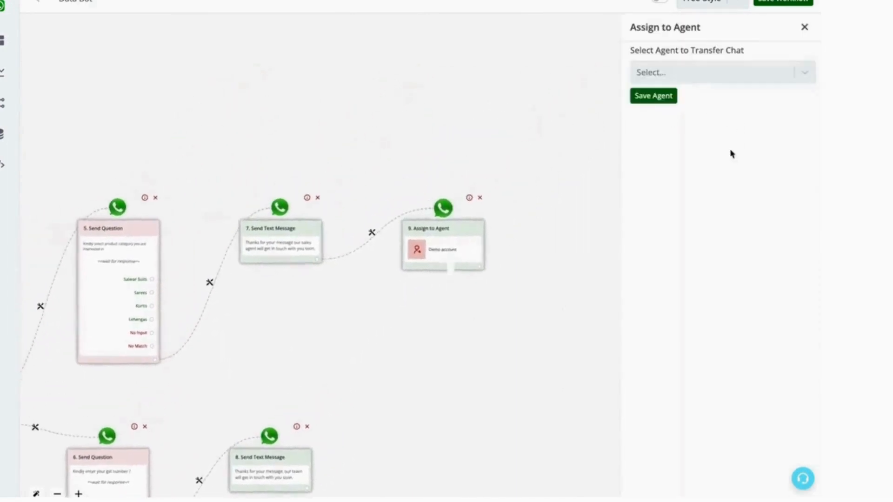
click(802, 73)
click(690, 100)
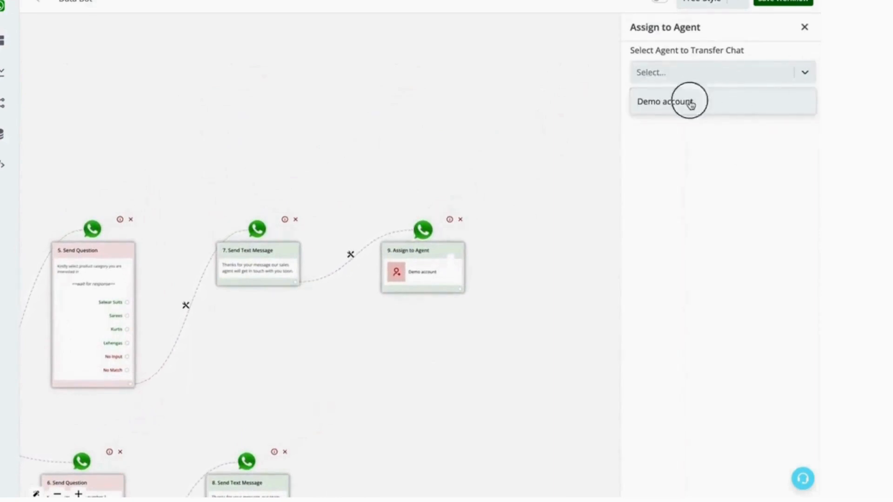
drag(528, 344, 556, 185)
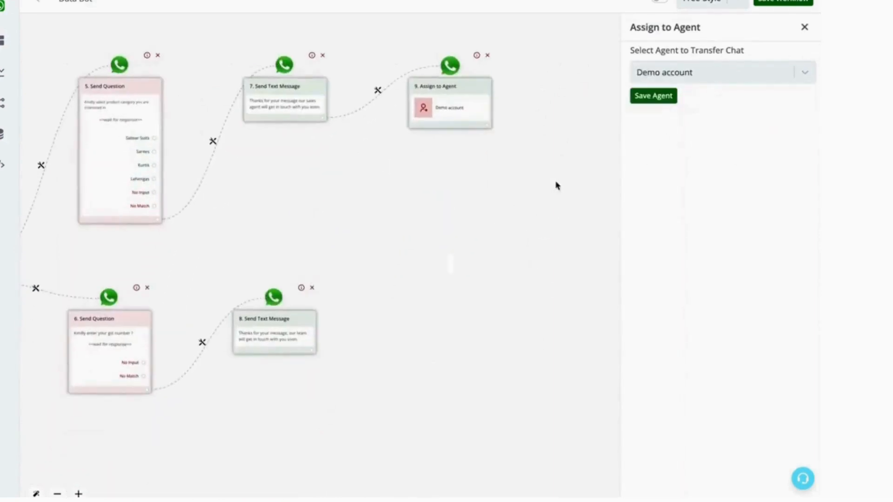
click(661, 96)
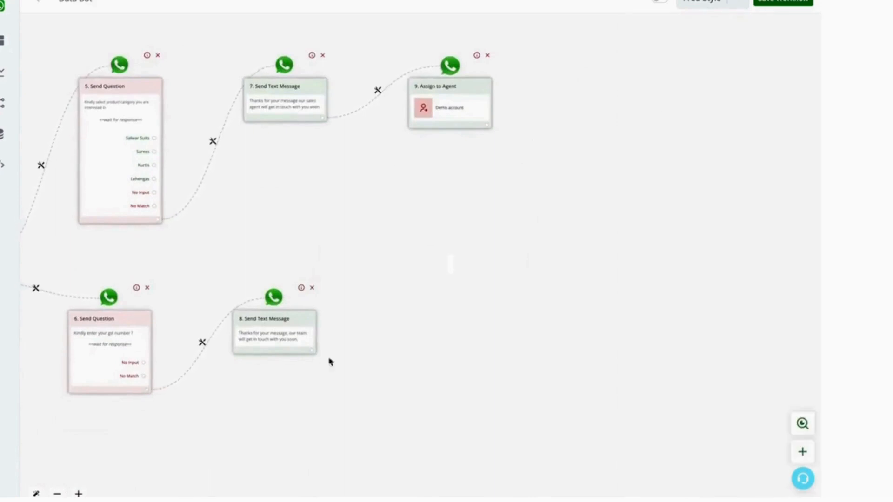
Save the workflow.
drag(433, 360, 692, 285)
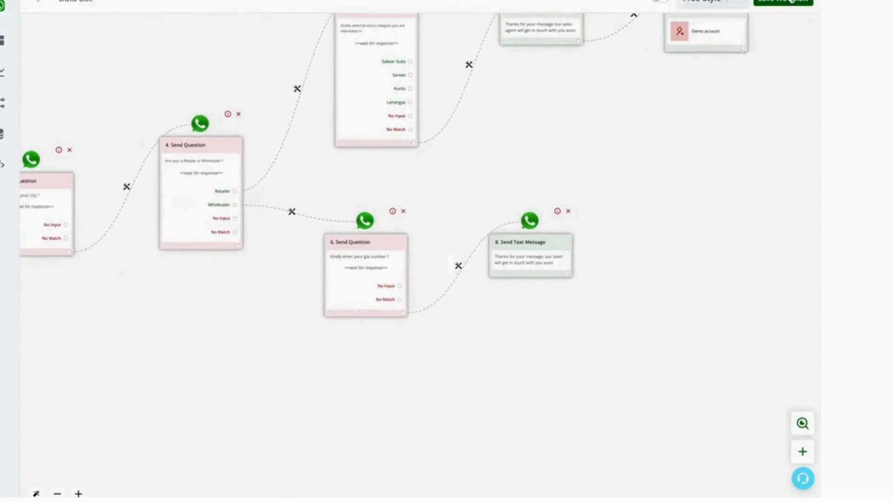
click(789, 2)
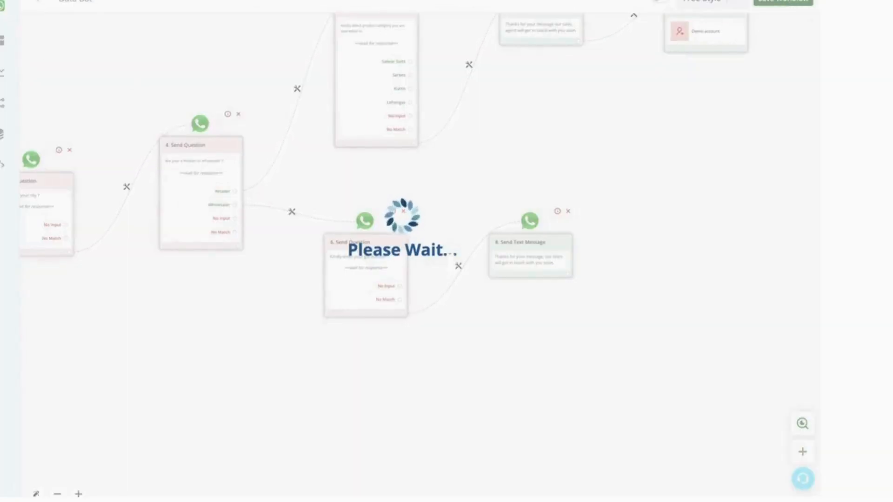
mouse_move(7, 50)
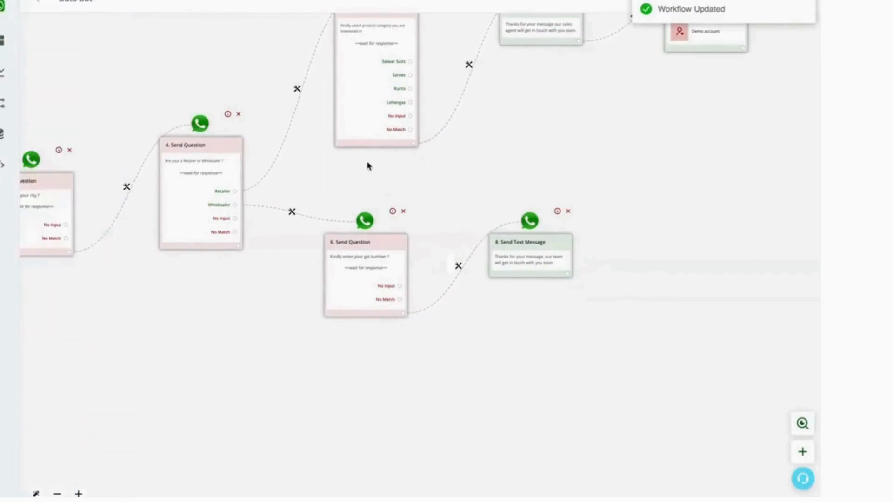
Go to the CRM's custom fields and add a new custom field titled GST with a field type, then save it.
key(super+t)
key(super+w)
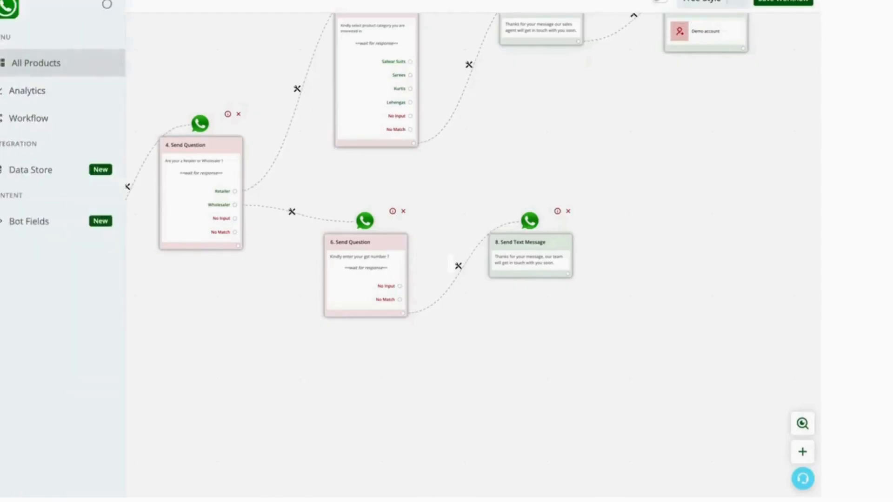
click(31, 63)
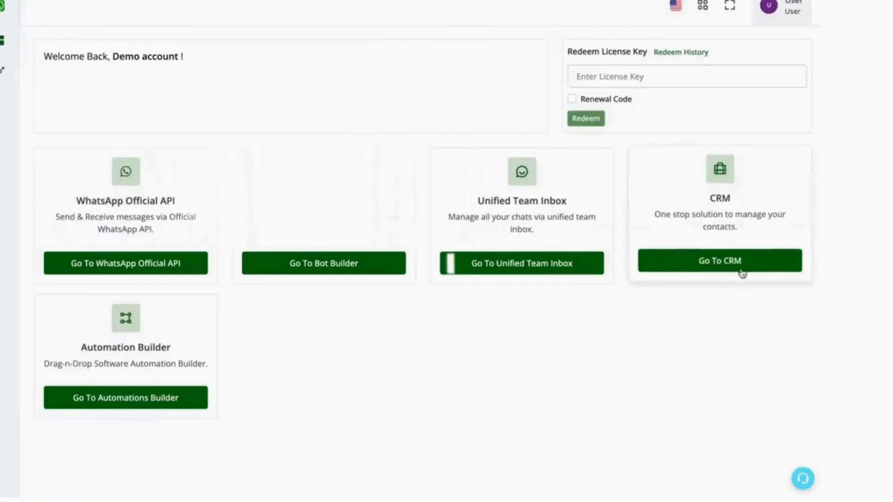
click(739, 267)
mouse_move(10, 177)
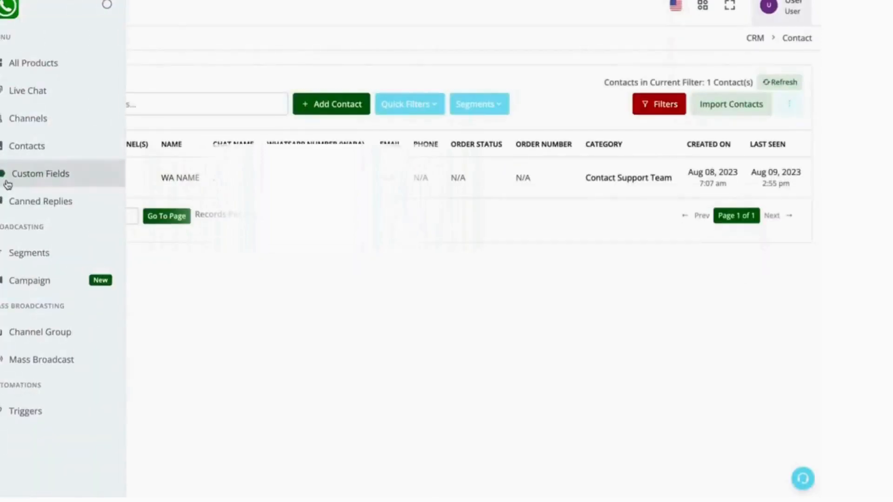
click(41, 173)
click(732, 90)
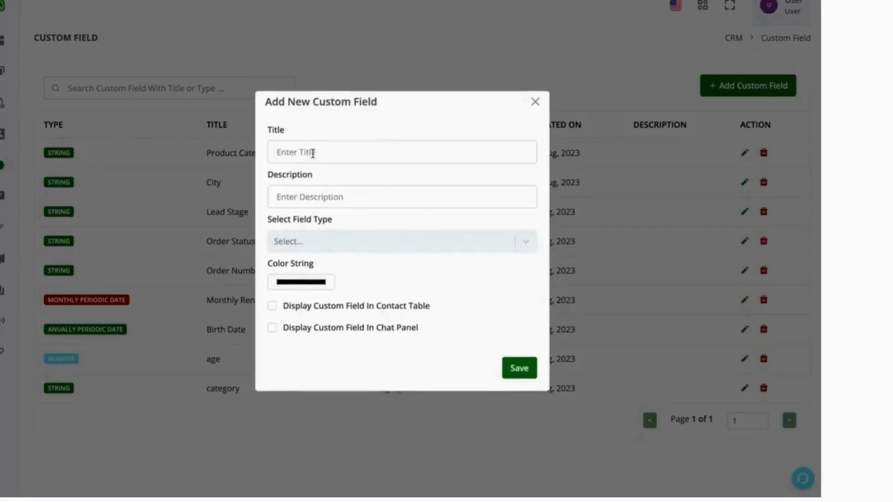
click(312, 152)
text(GST)
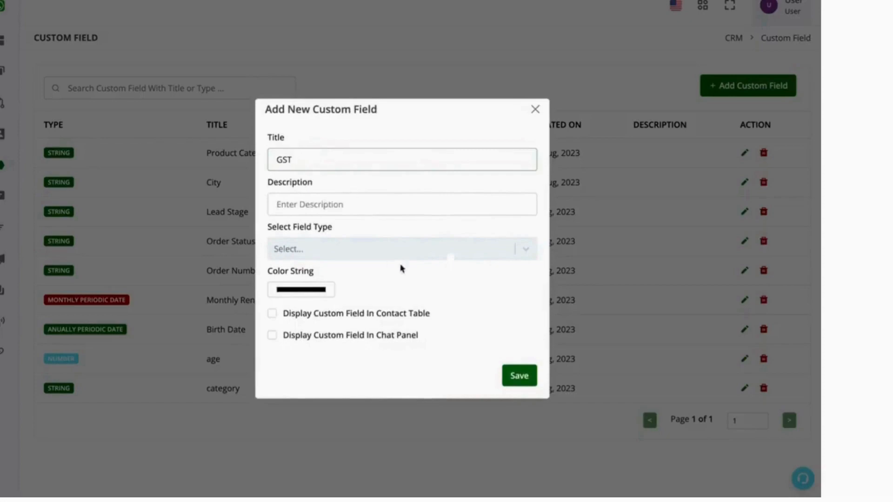
click(402, 255)
click(409, 277)
click(519, 375)
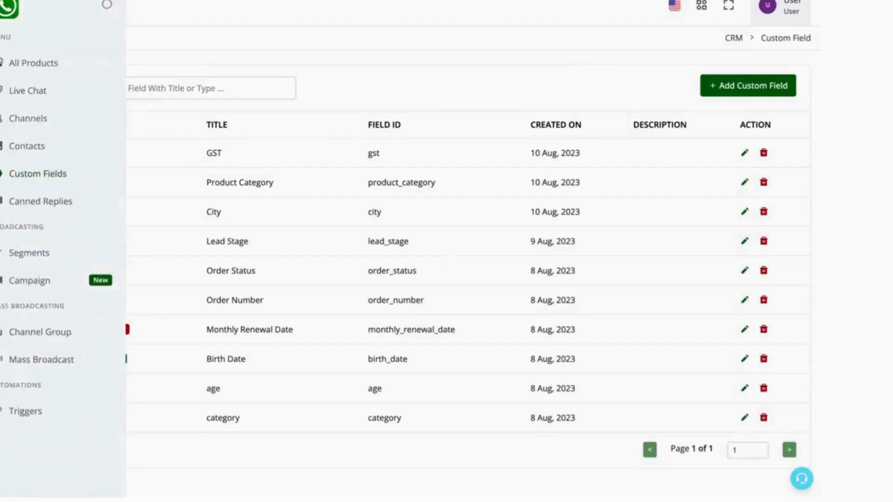
Return to the bot workflow, set the GST number question to save its response into the GST field, and save the workflow.
click(33, 63)
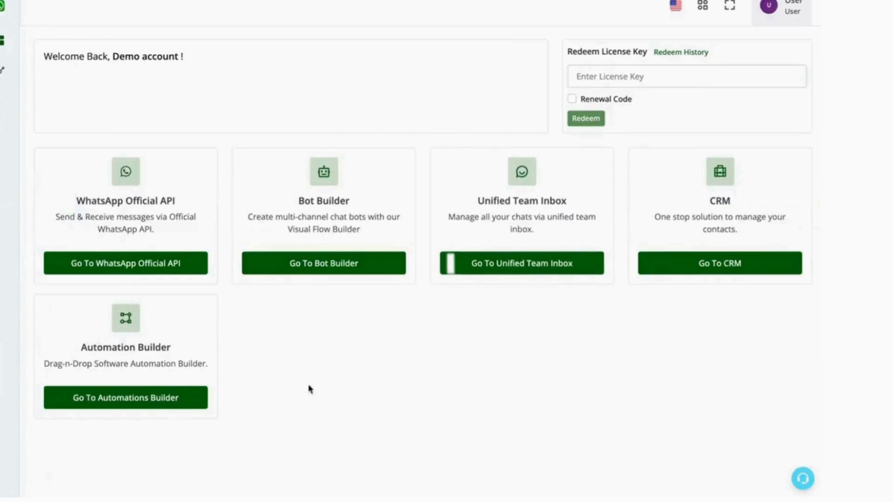
click(325, 263)
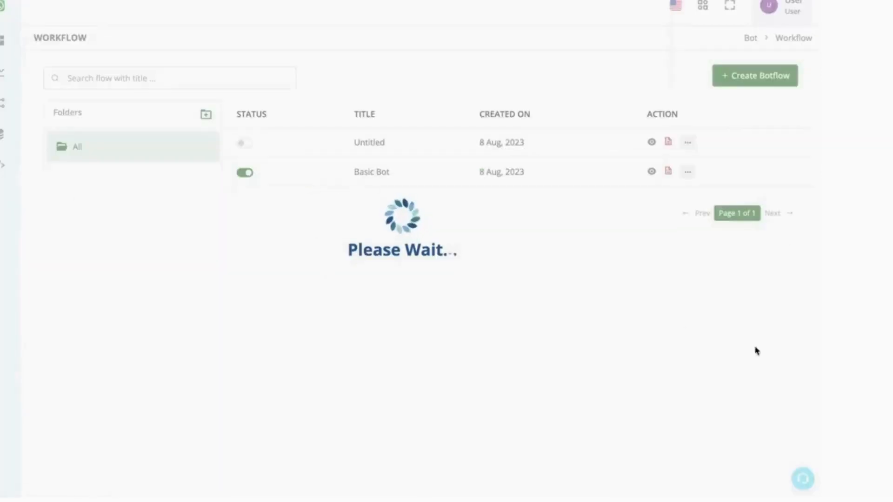
click(650, 148)
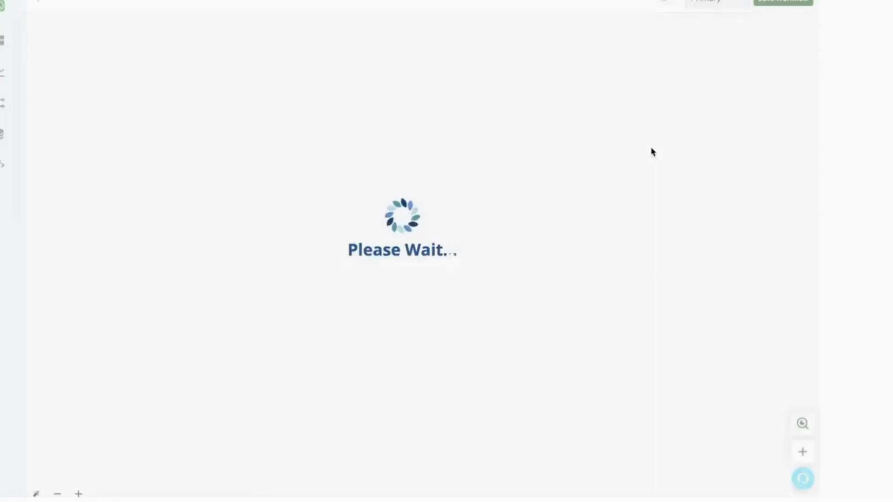
drag(728, 273, 458, 235)
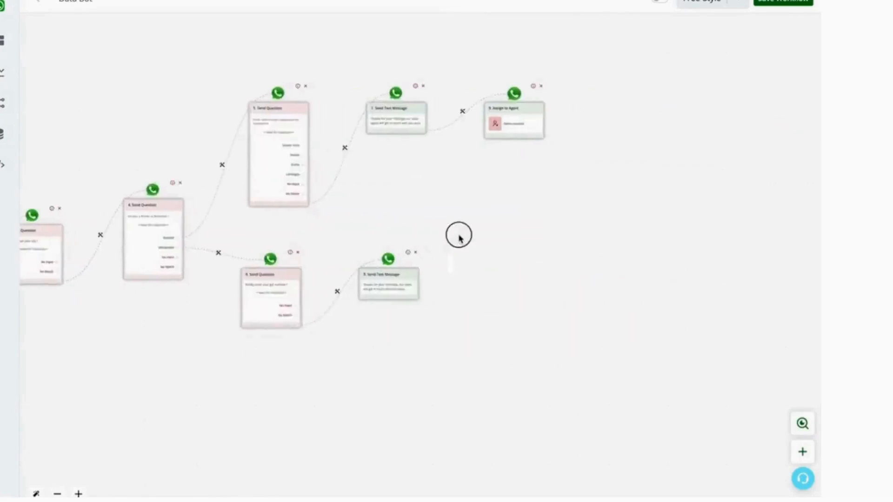
click(394, 273)
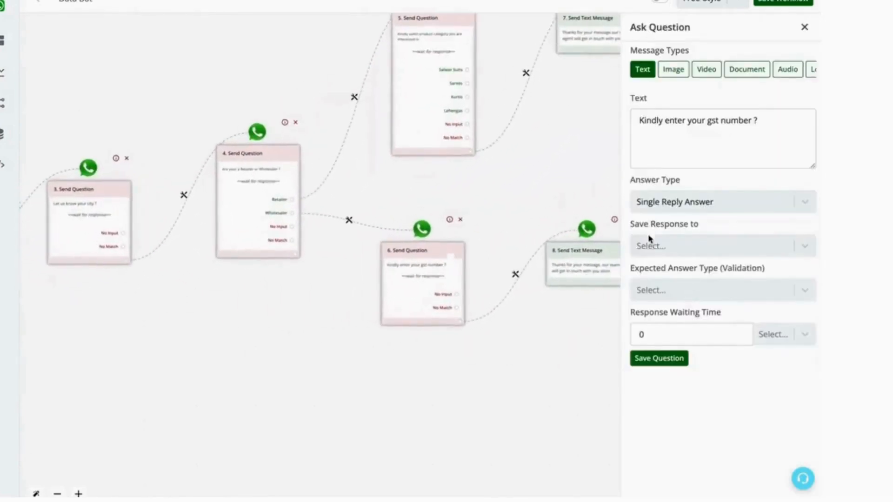
click(668, 246)
click(674, 327)
click(668, 358)
click(800, 3)
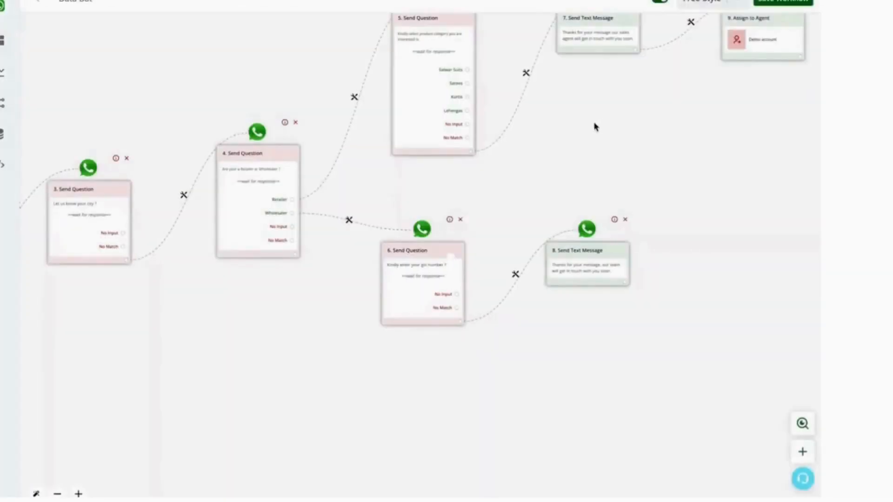
Pan across the workflow canvas to review all connected nodes.
drag(491, 151, 683, 125)
drag(415, 98, 512, 76)
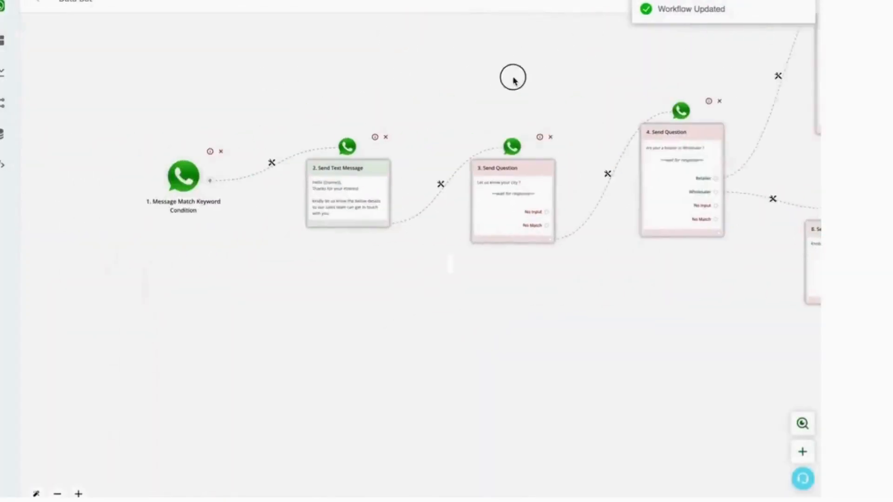
drag(453, 91, 287, 70)
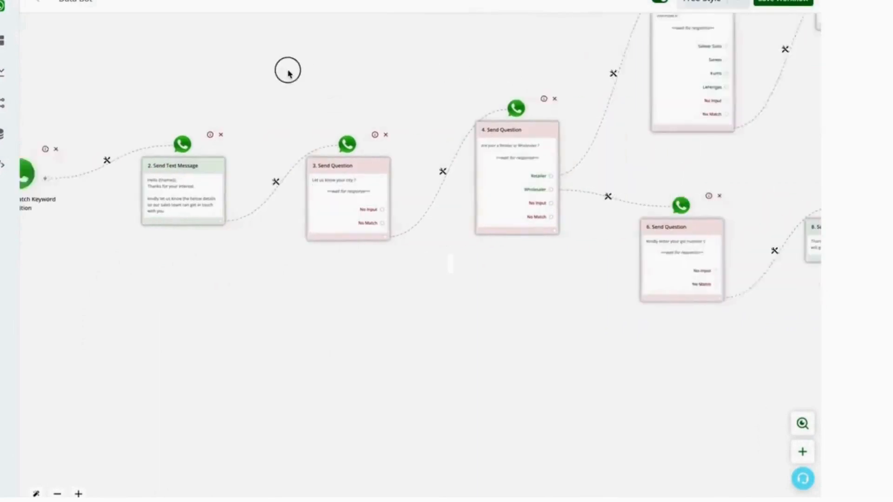
drag(786, 136, 743, 144)
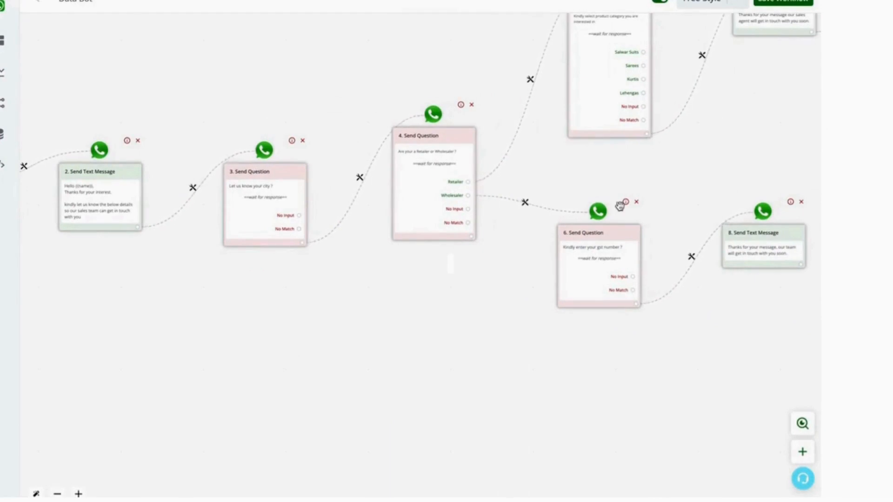
mouse_move(11, 84)
Open the CRM contacts list and try exporting all contacts, closing the download dialog.
click(34, 64)
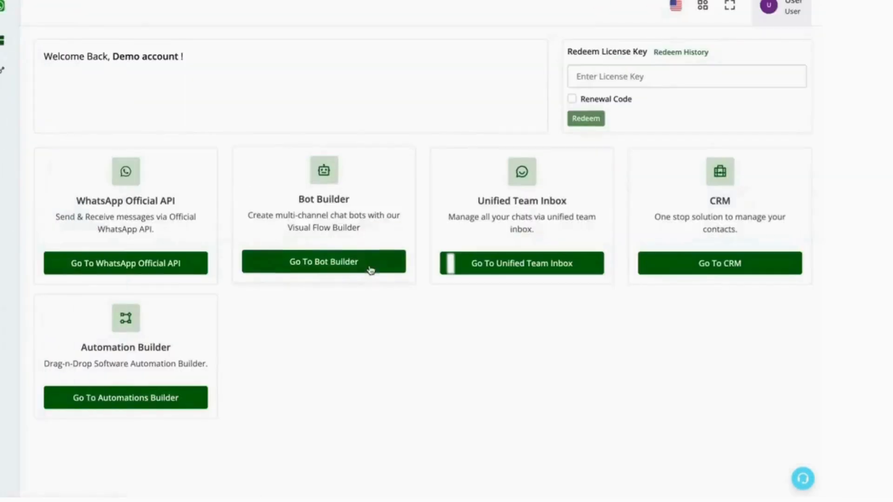
click(707, 267)
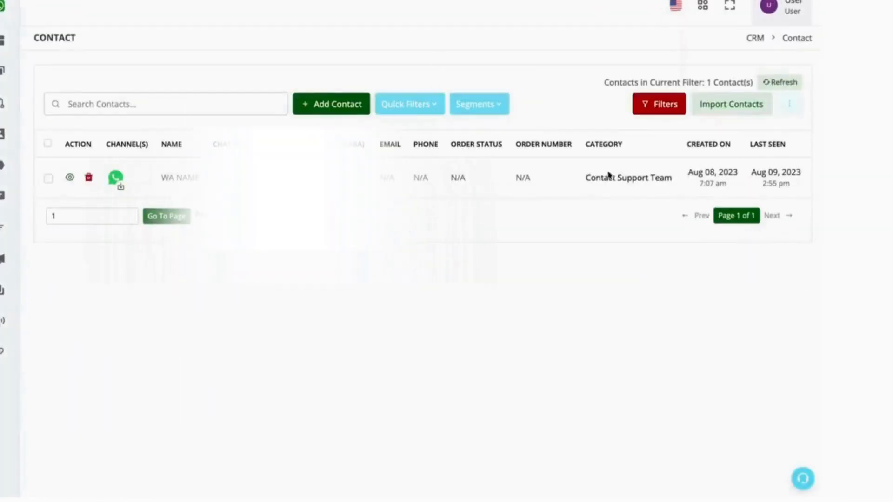
click(791, 106)
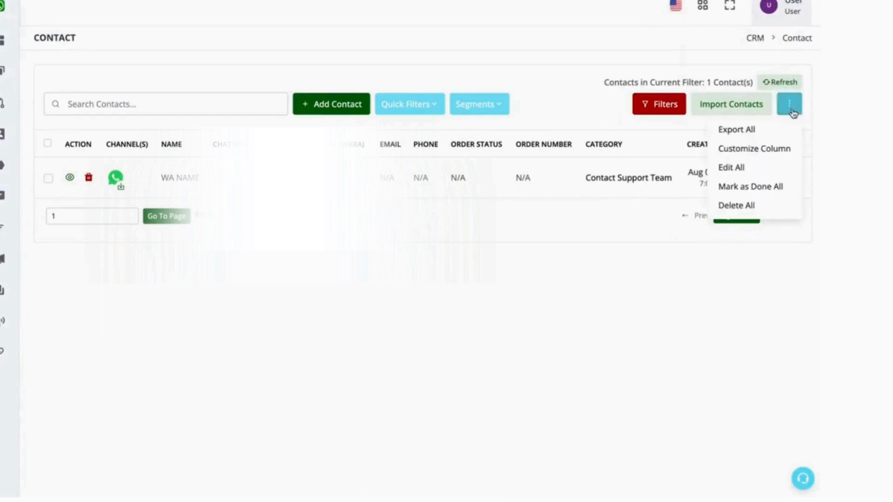
click(762, 133)
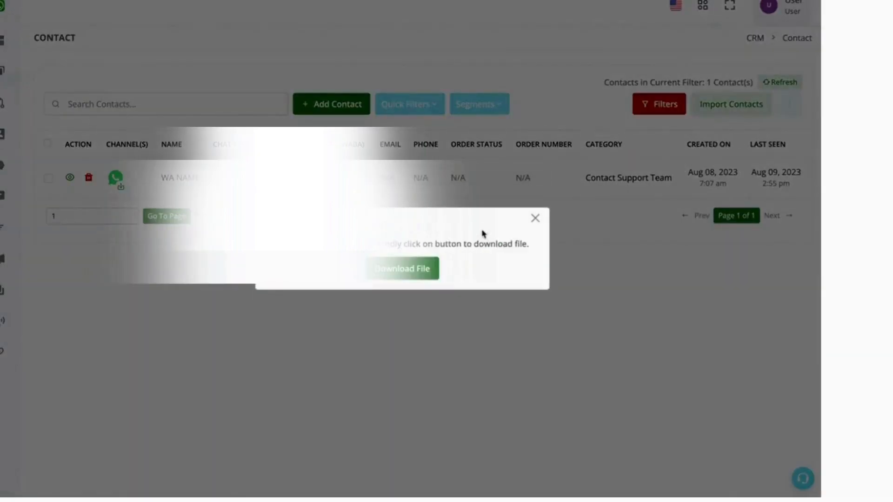
click(535, 219)
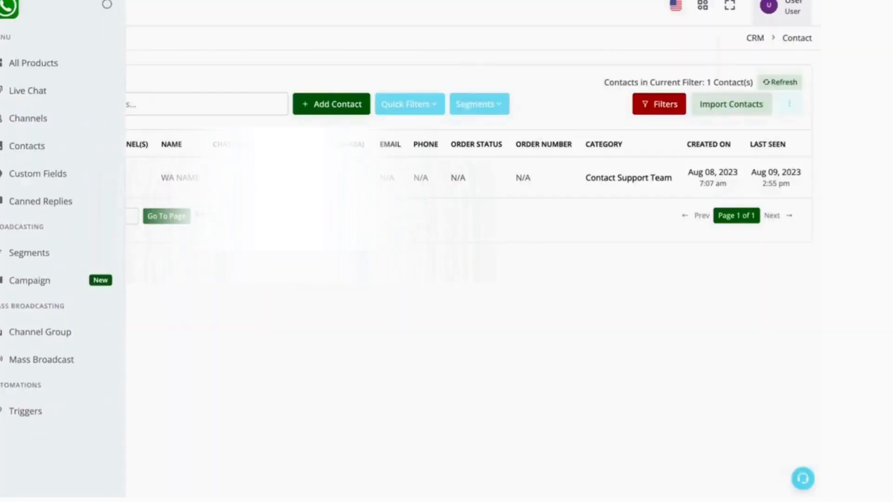
click(8, 64)
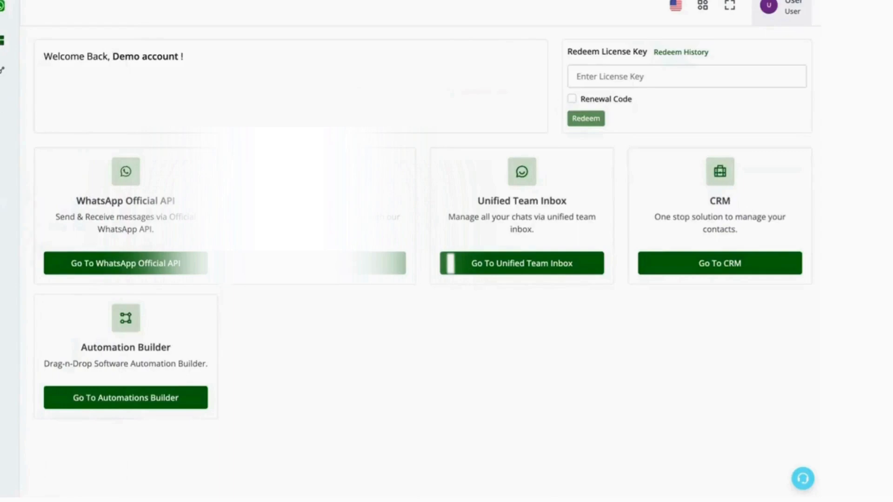